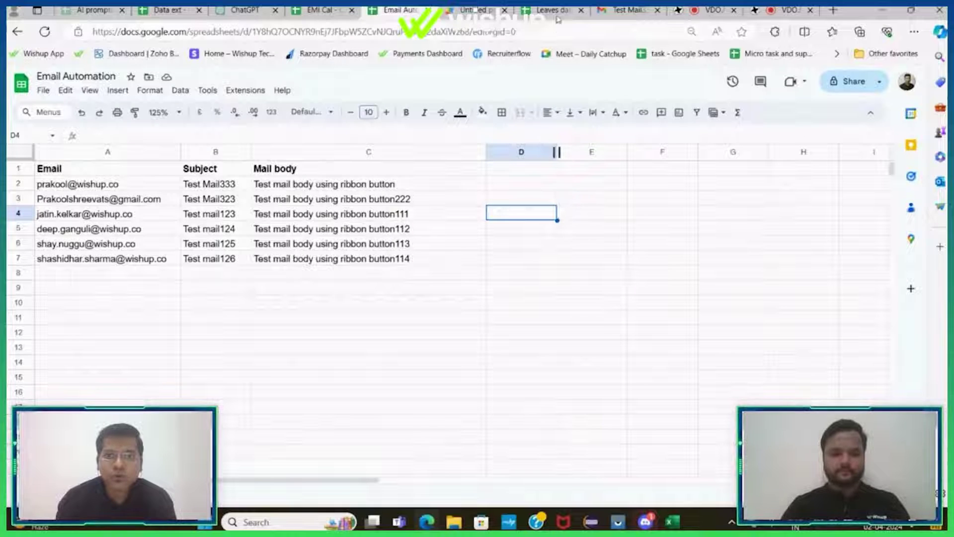
Switch to the 'Leaves data - pivot table' spreadsheet holding the August leave records.
click(552, 10)
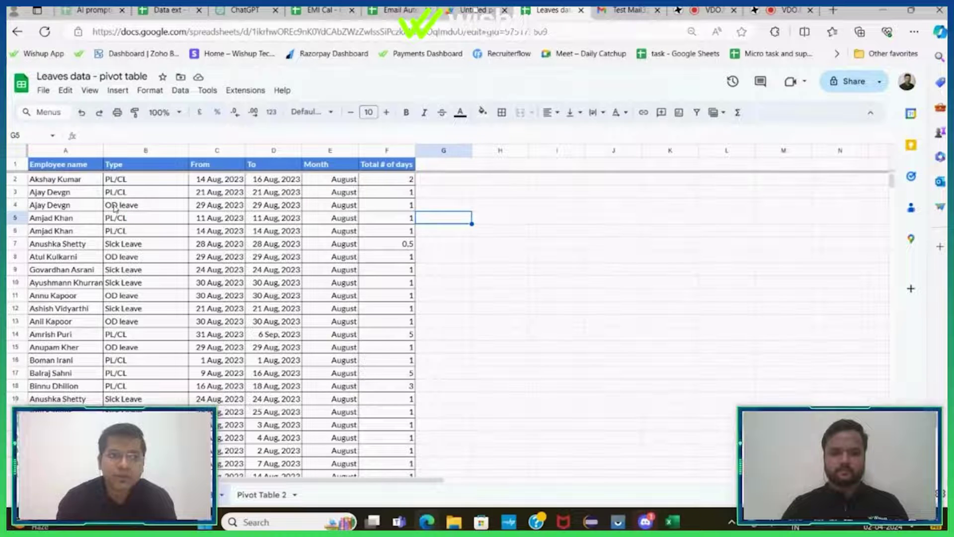
click(66, 149)
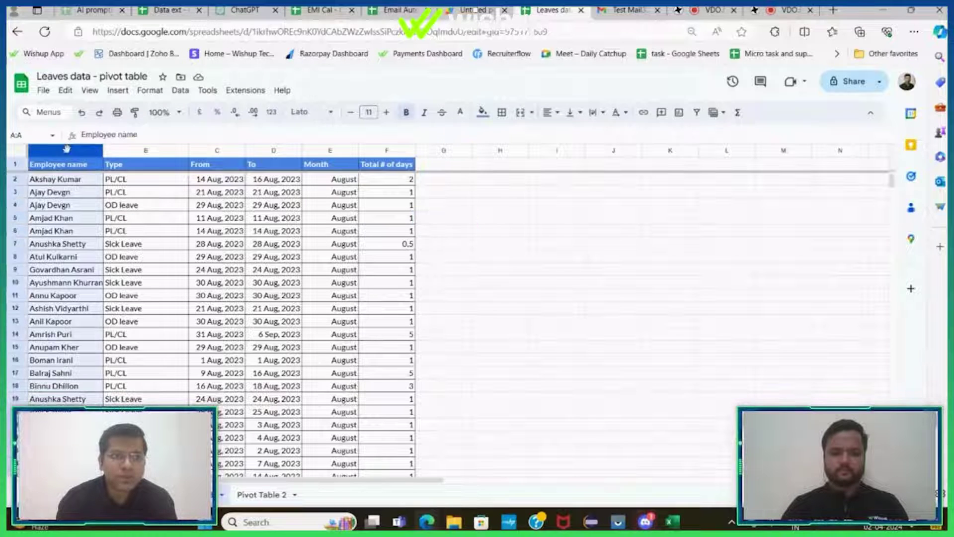
click(158, 150)
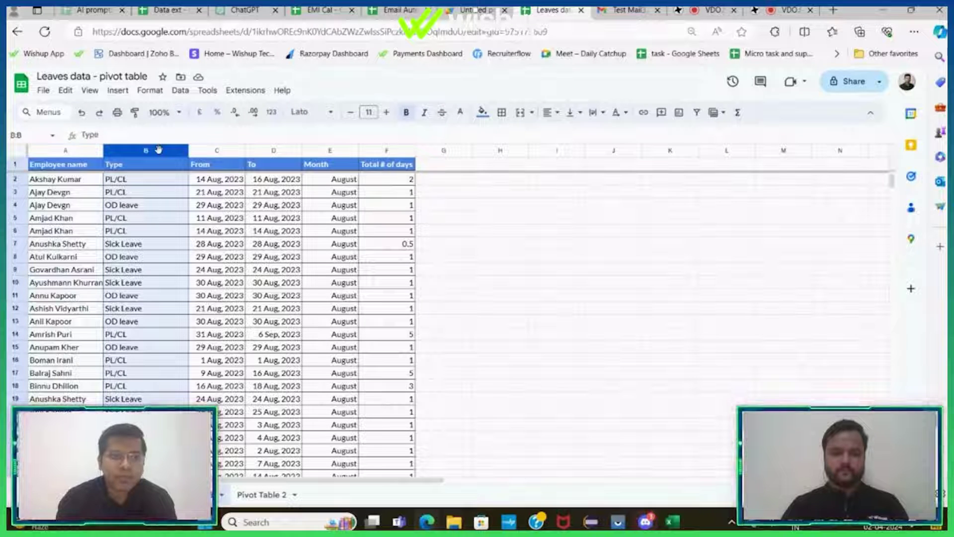
click(215, 150)
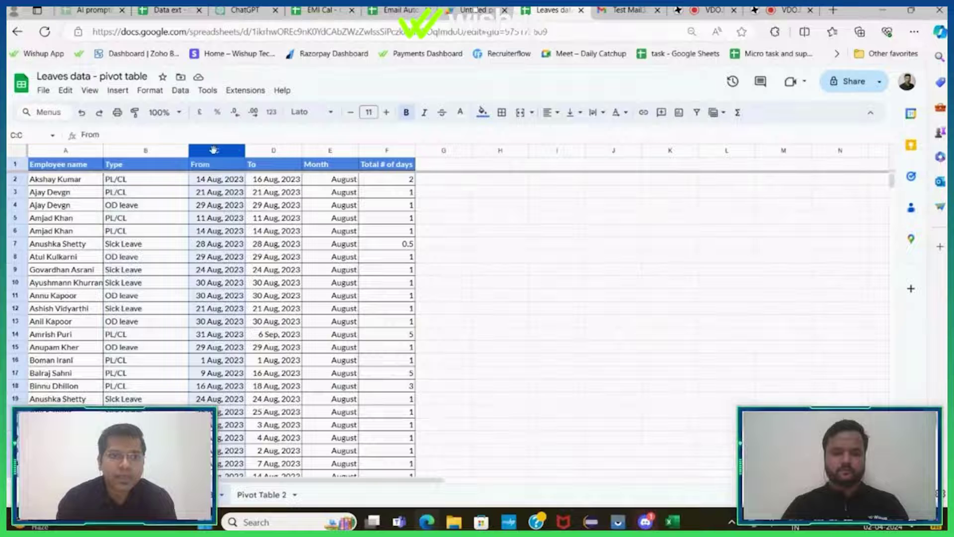
click(278, 150)
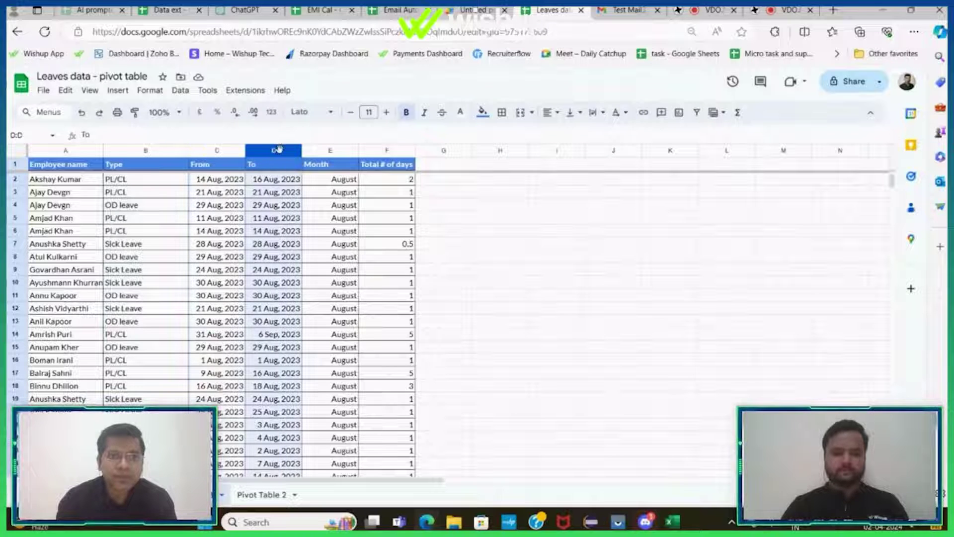
click(326, 148)
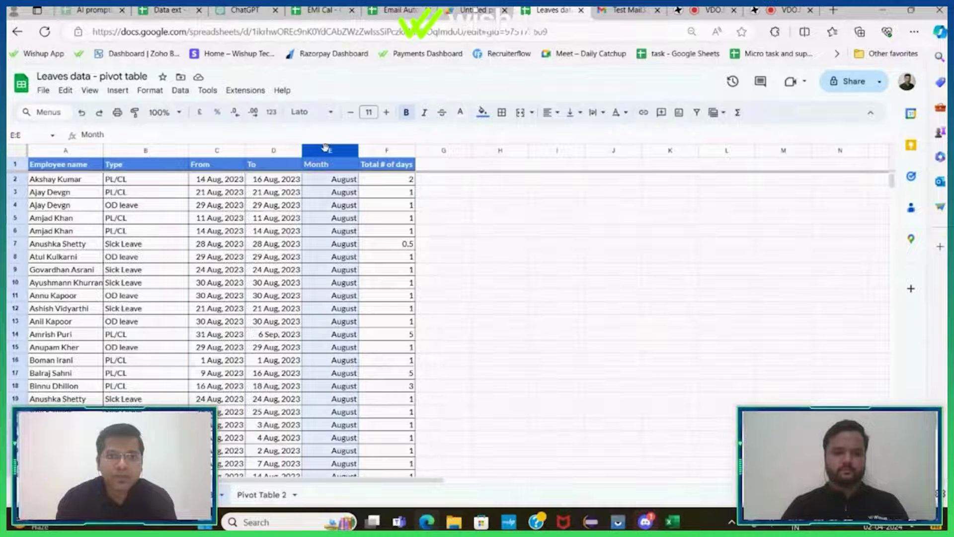
click(383, 149)
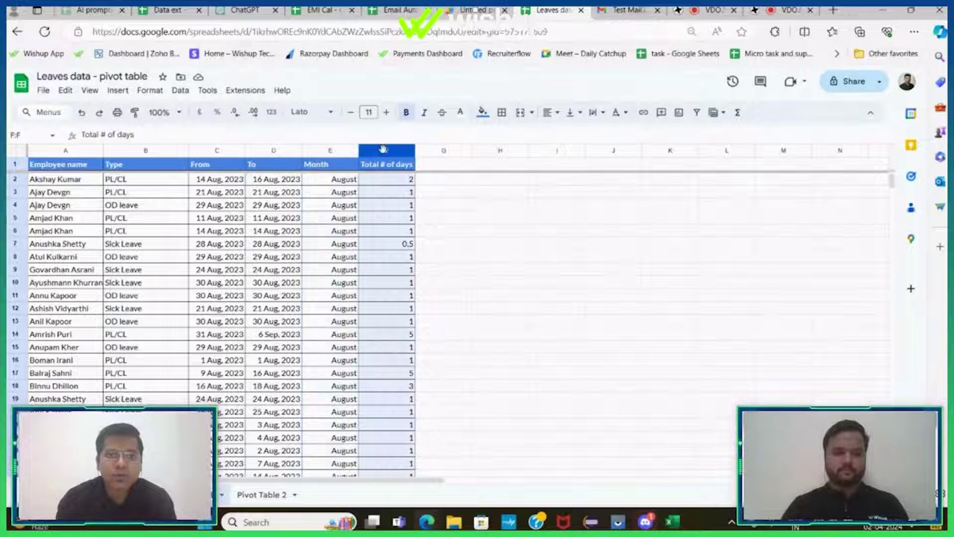
click(496, 207)
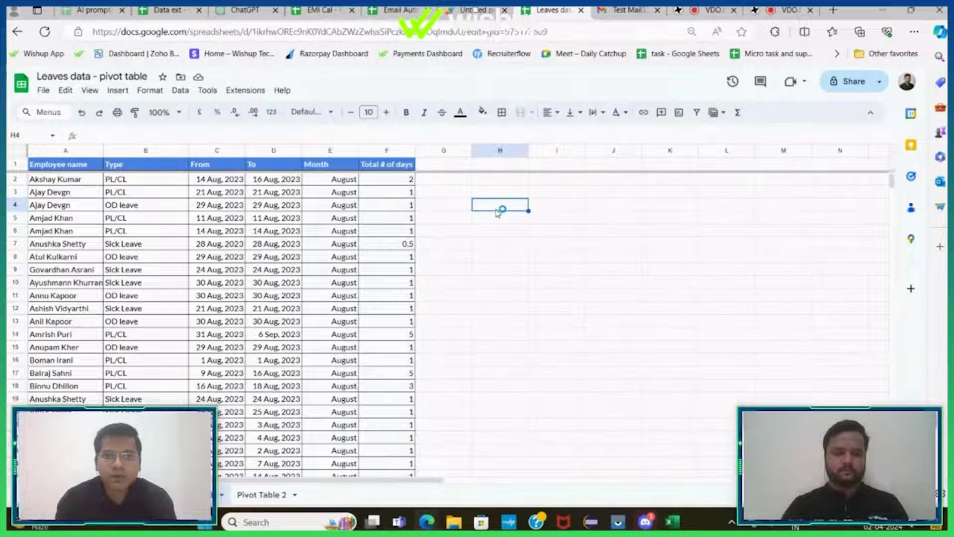
click(497, 212)
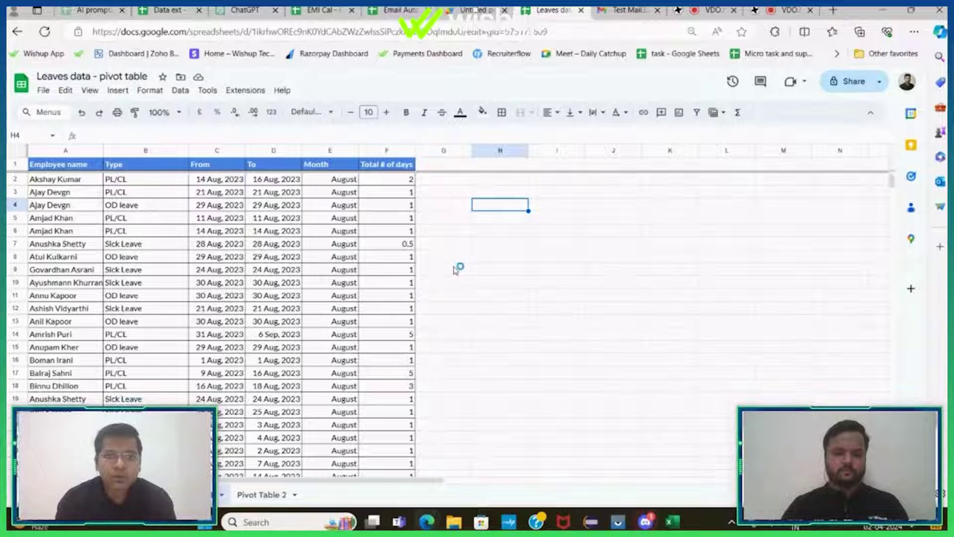
scroll(454, 270, down, 2)
scroll(454, 271, up, 2)
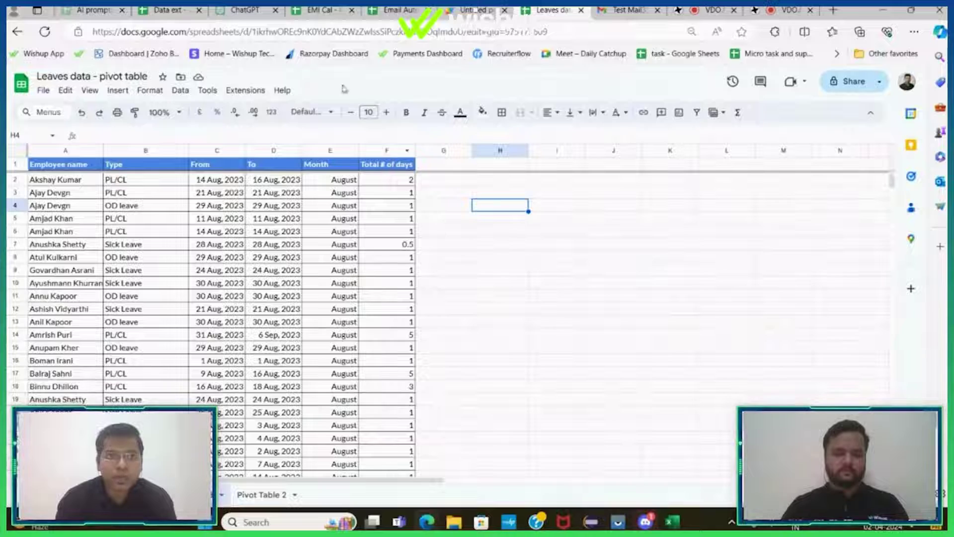
click(264, 10)
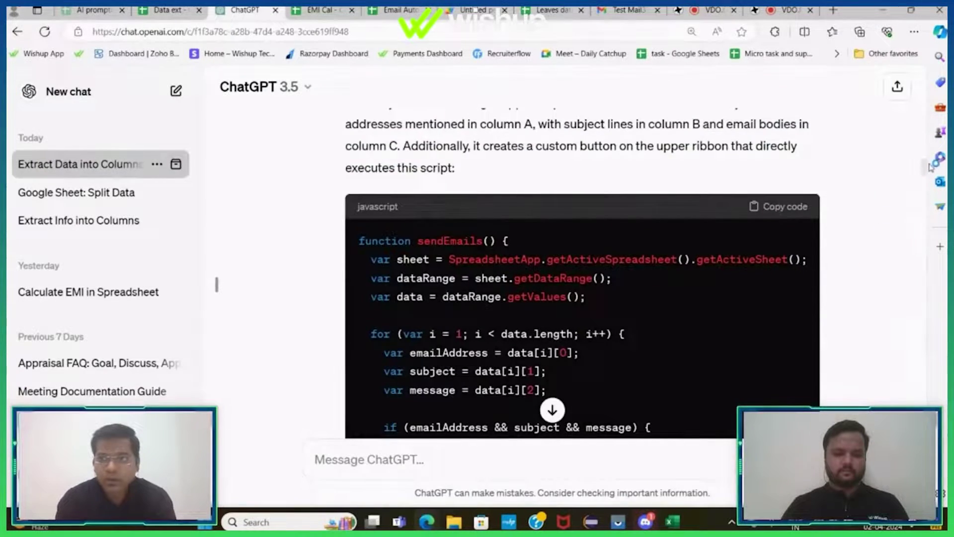
drag(924, 169, 927, 355)
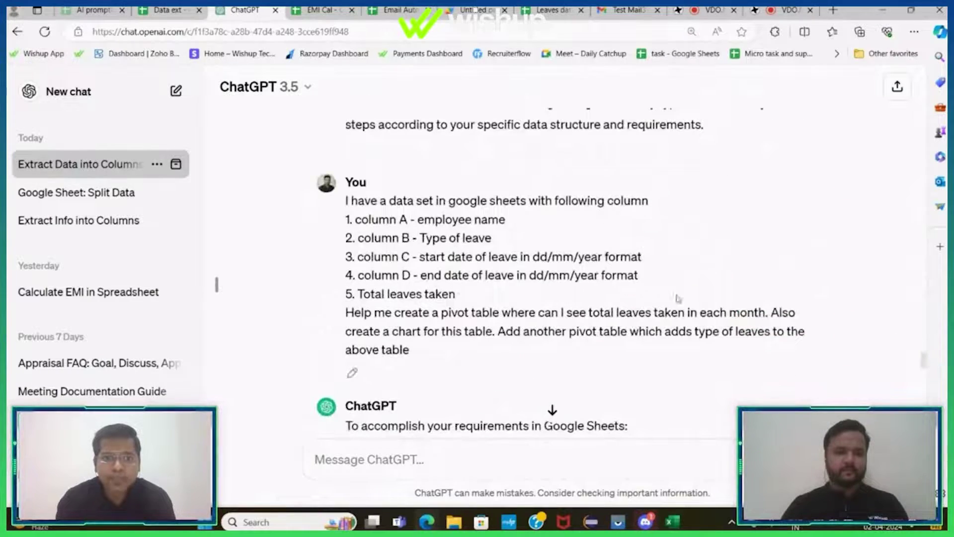
scroll(535, 257, up, 1)
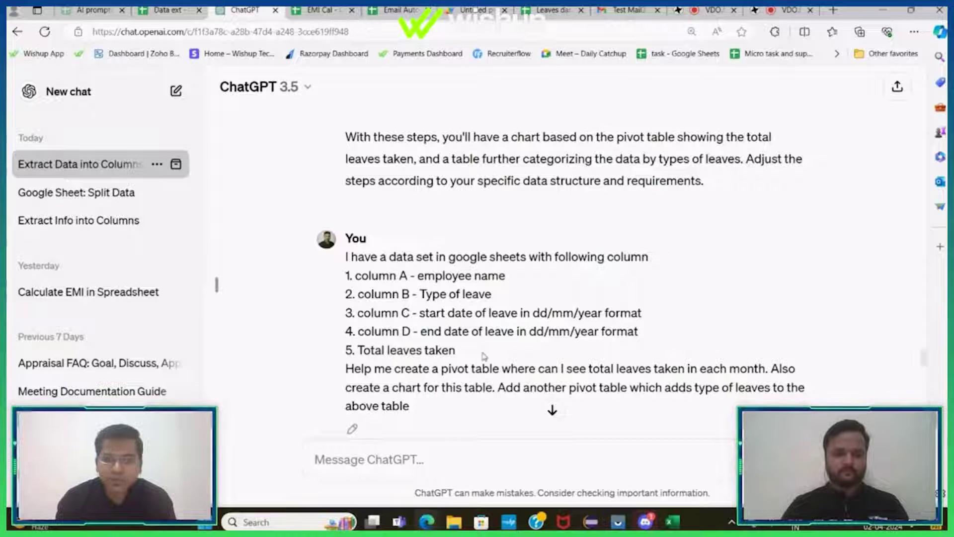
scroll(485, 352, down, 2)
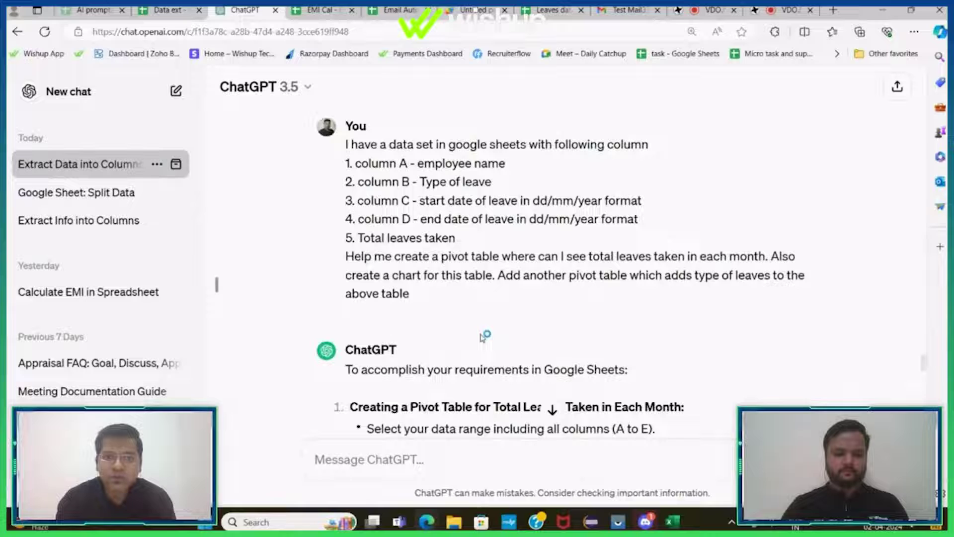
scroll(483, 335, down, 1)
scroll(482, 338, down, 4)
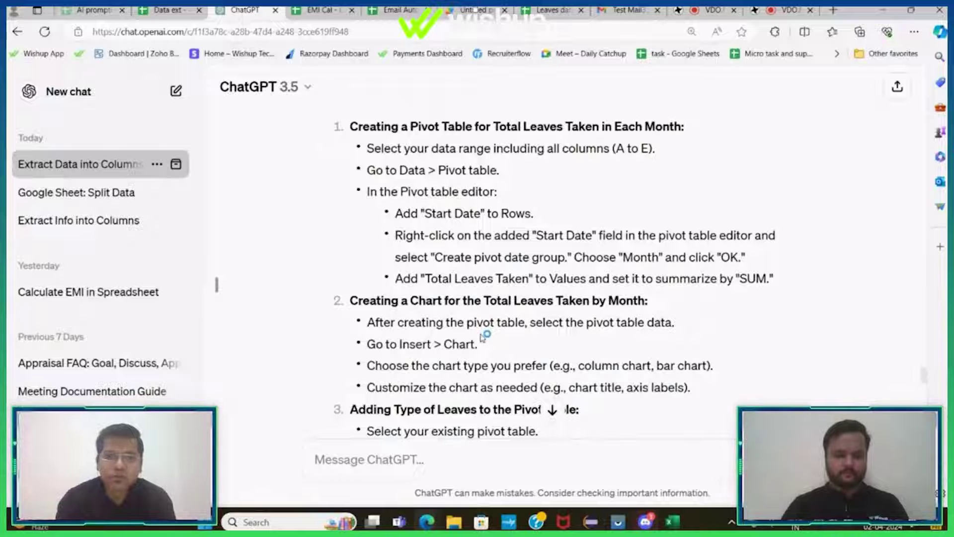
scroll(482, 338, down, 2)
scroll(483, 338, up, 2)
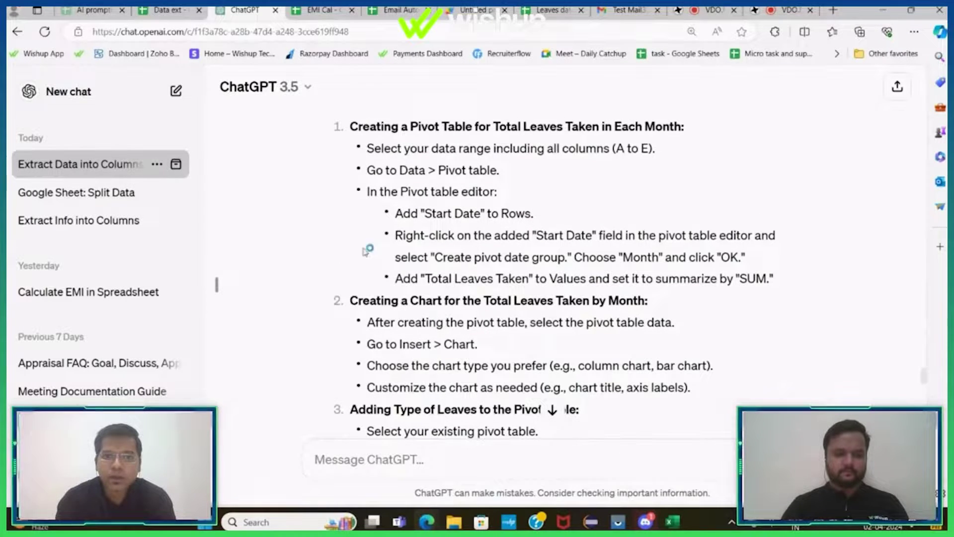
click(552, 10)
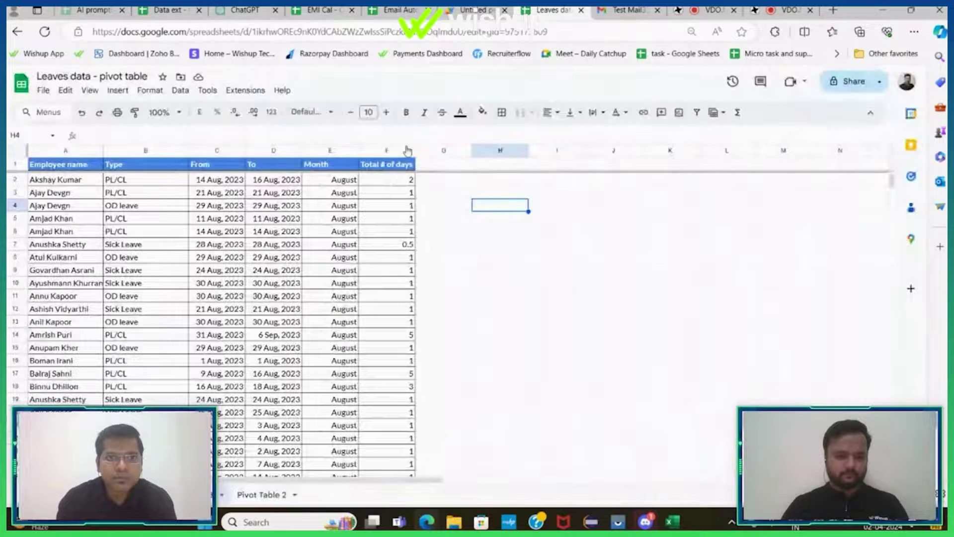
Select the leave data A1:F611 and create a pivot table from it on a new sheet.
click(54, 169)
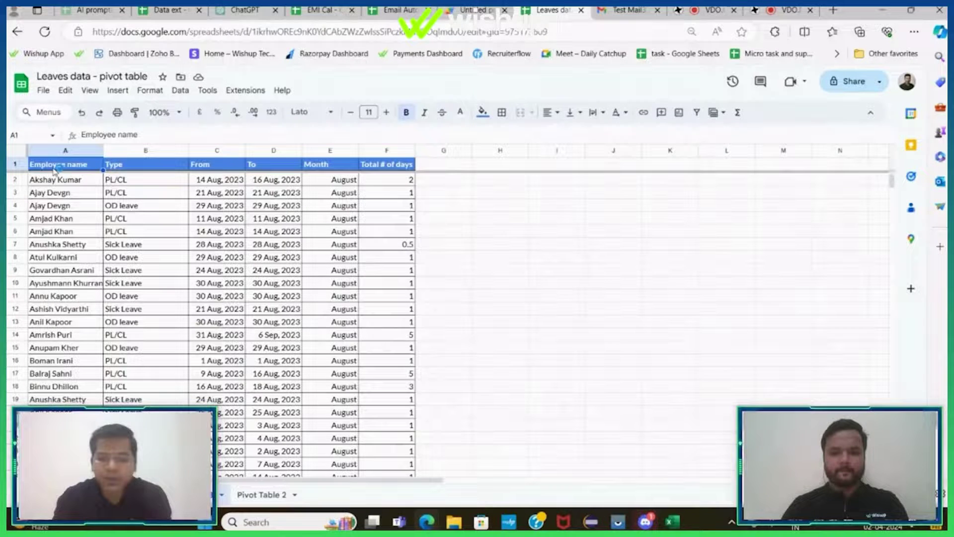
key(shift+Right)
key(shift+Right)
key(shift+Right)
key(shift+Right)
key(shift+Right)
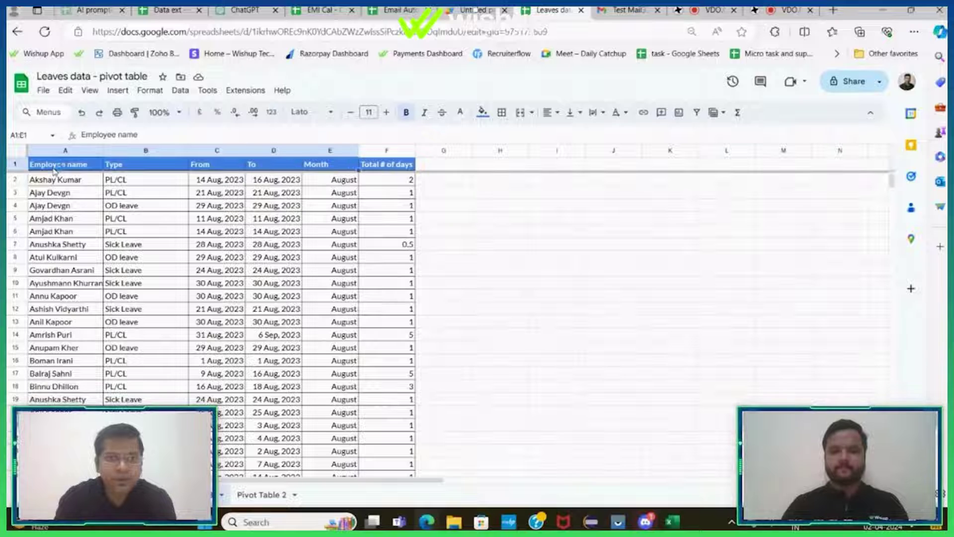
key(ctrl+shift+Down)
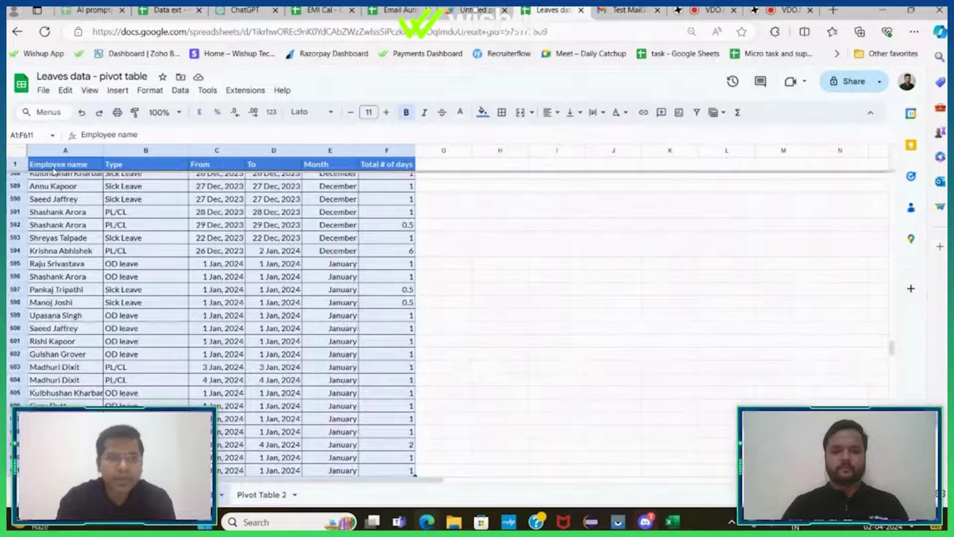
click(123, 93)
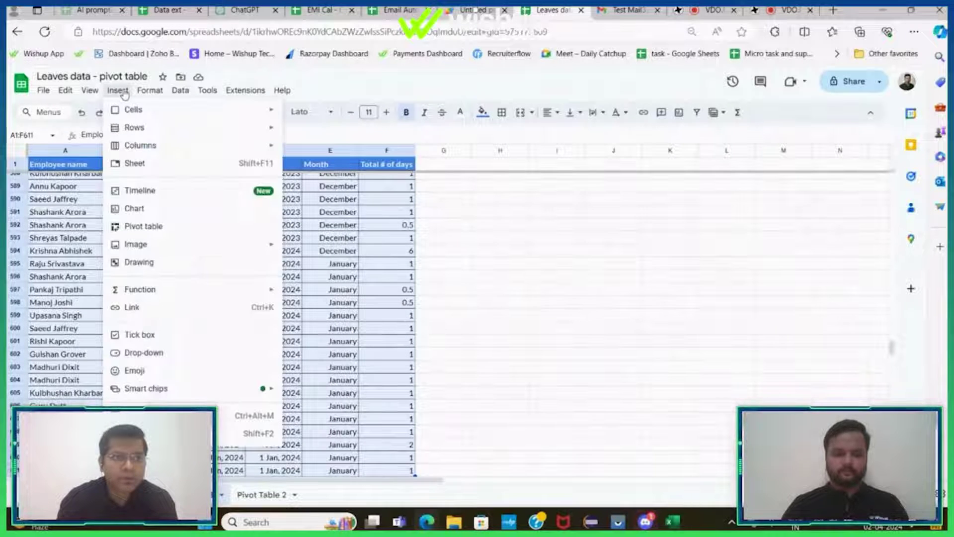
click(139, 229)
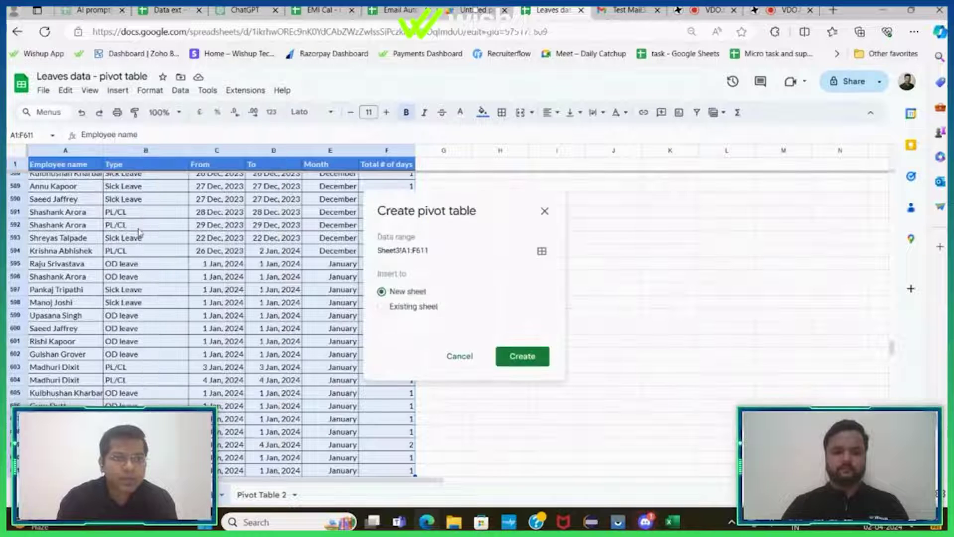
click(522, 365)
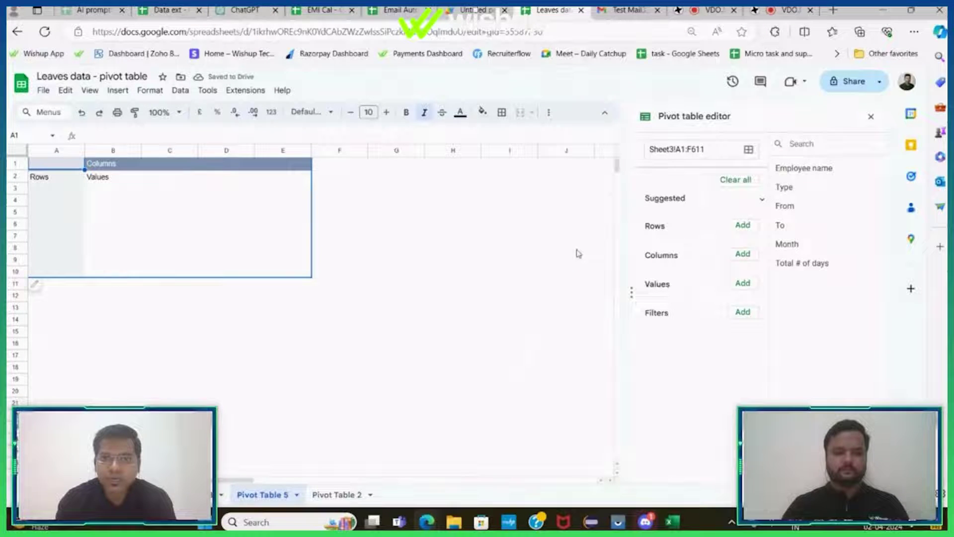
Set the pivot to Month rows with SUM of Total # of days, then select A1:B7.
click(742, 226)
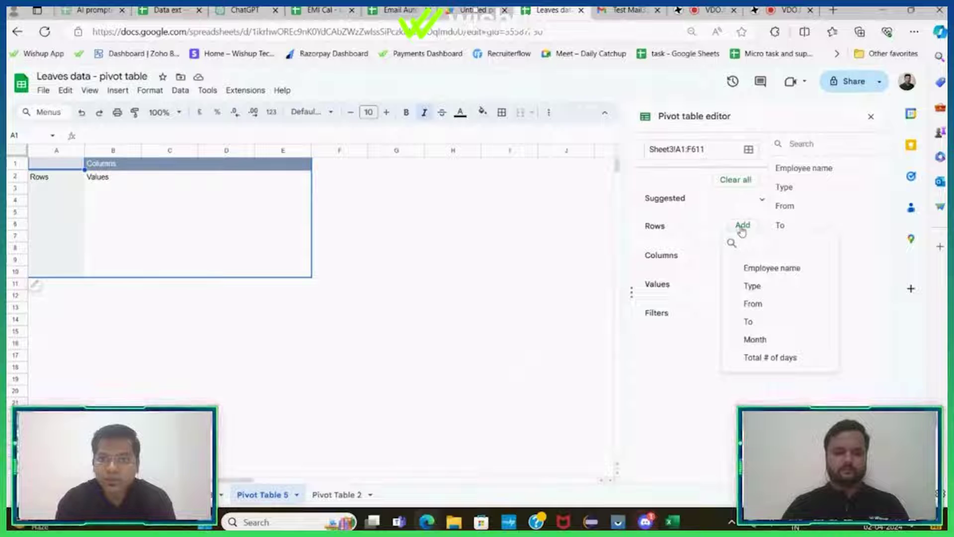
click(751, 339)
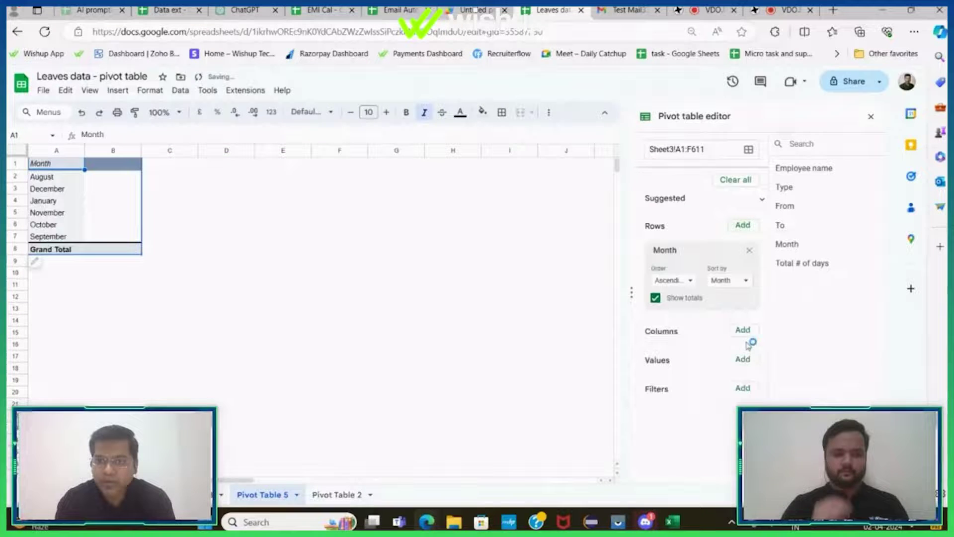
click(743, 360)
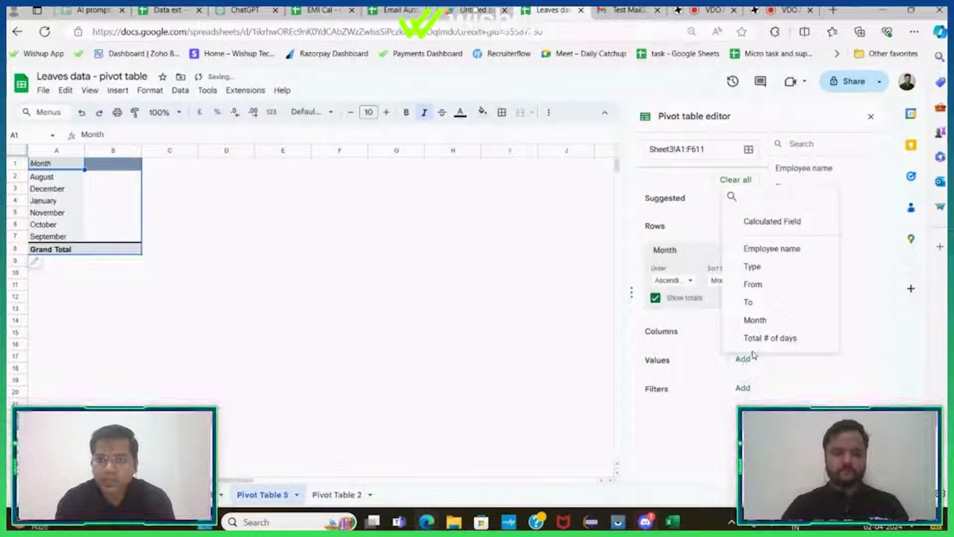
click(764, 338)
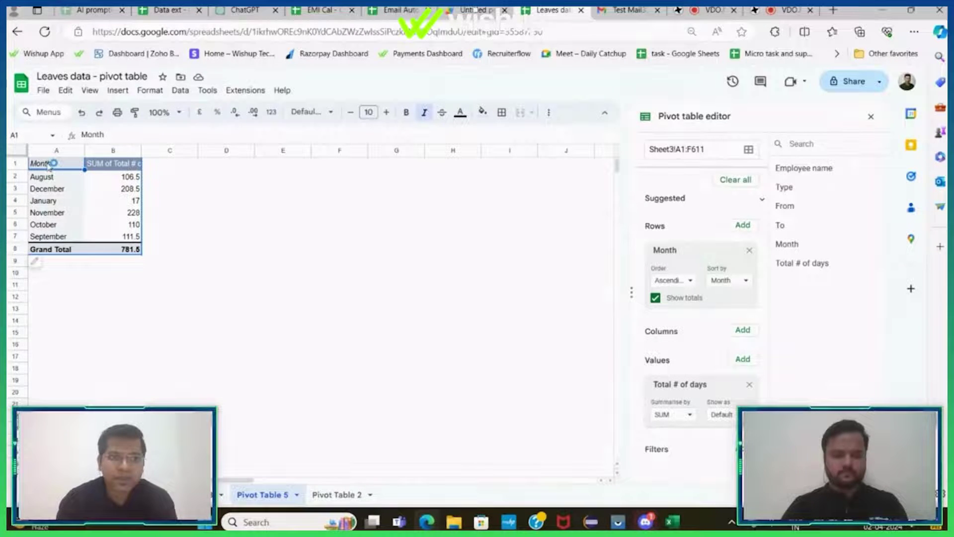
key(shift+Right)
key(shift+Down)
key(shift+Down)
key(shift+Down)
key(shift+Down)
key(shift+Down)
key(shift+Down)
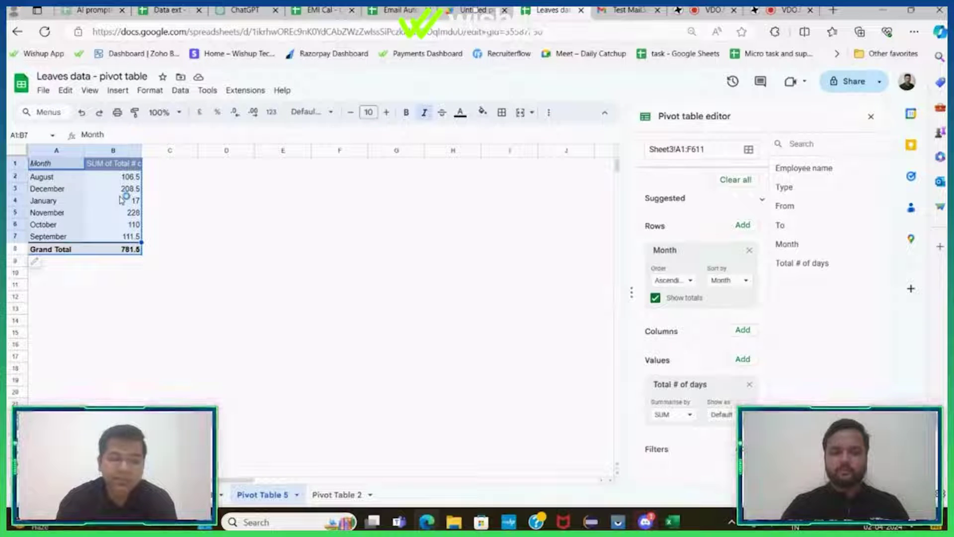
Set the sheet zoom to 125%.
click(114, 95)
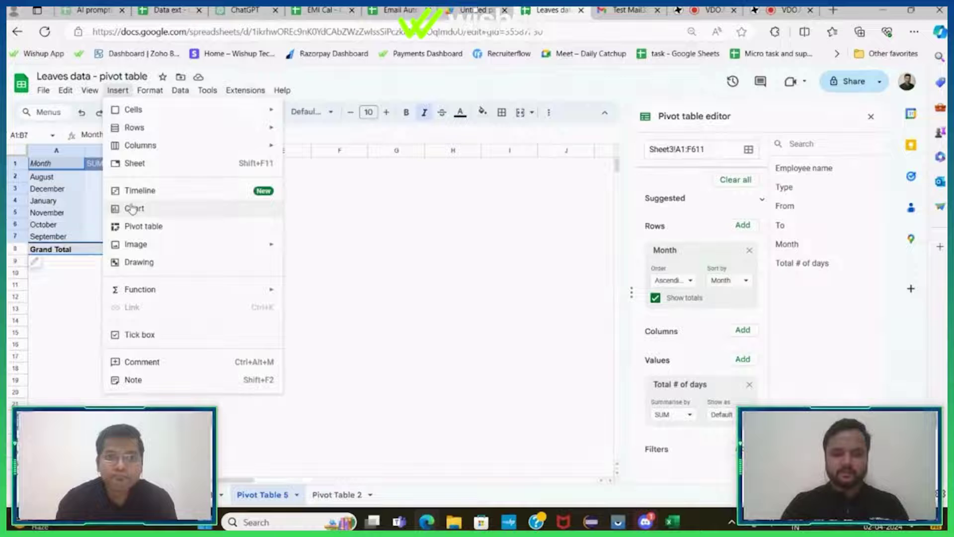
click(453, 201)
click(179, 112)
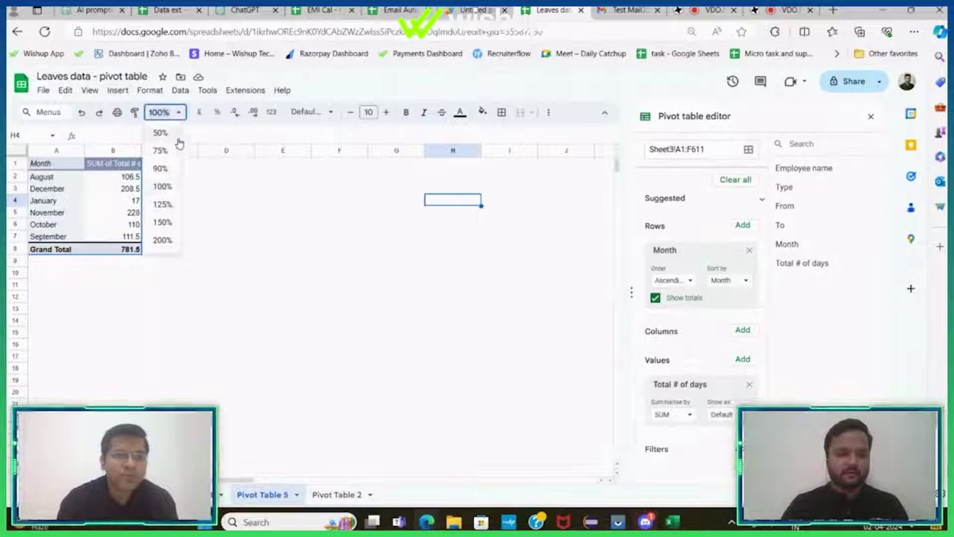
click(164, 203)
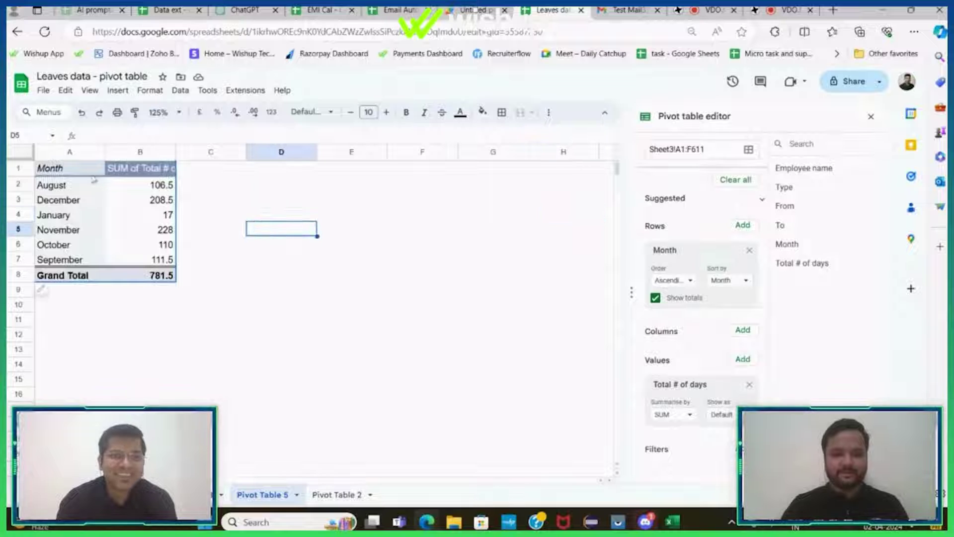
Insert a line chart of A1:B7 beside the pivot table and close the editors.
drag(64, 170, 164, 259)
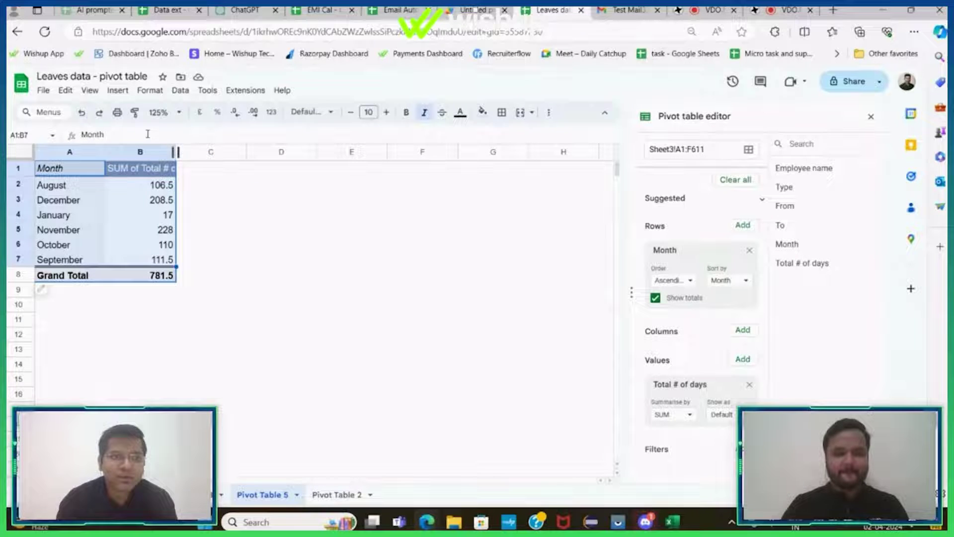
click(117, 91)
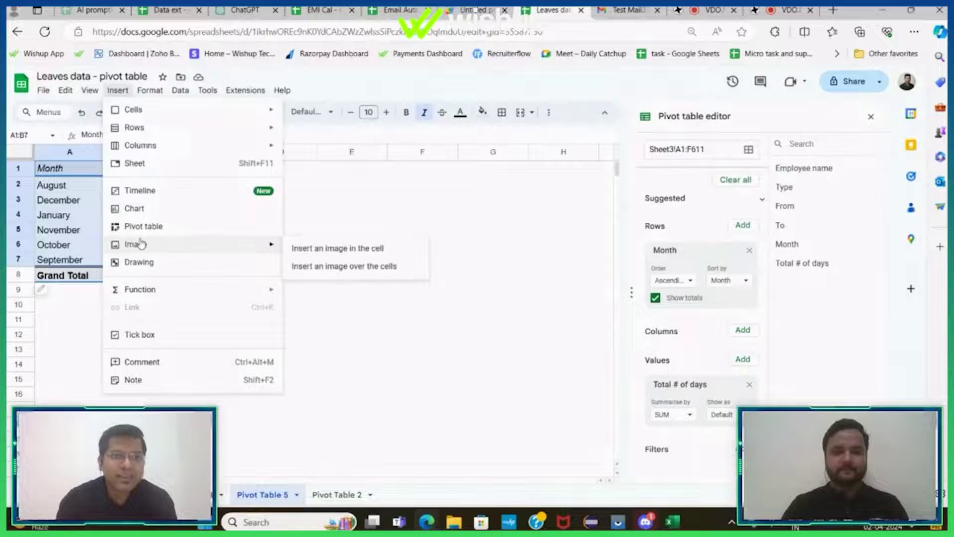
click(141, 209)
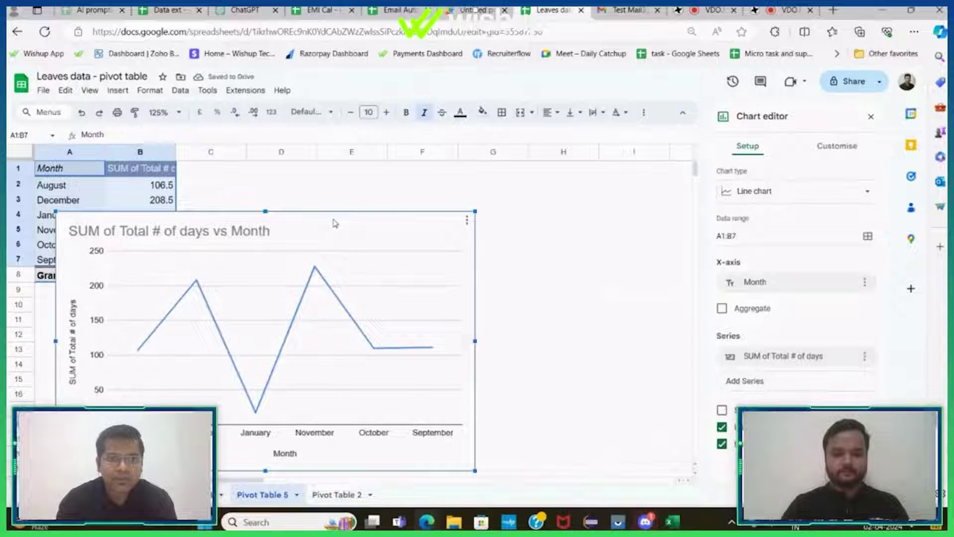
drag(335, 220, 531, 171)
click(801, 197)
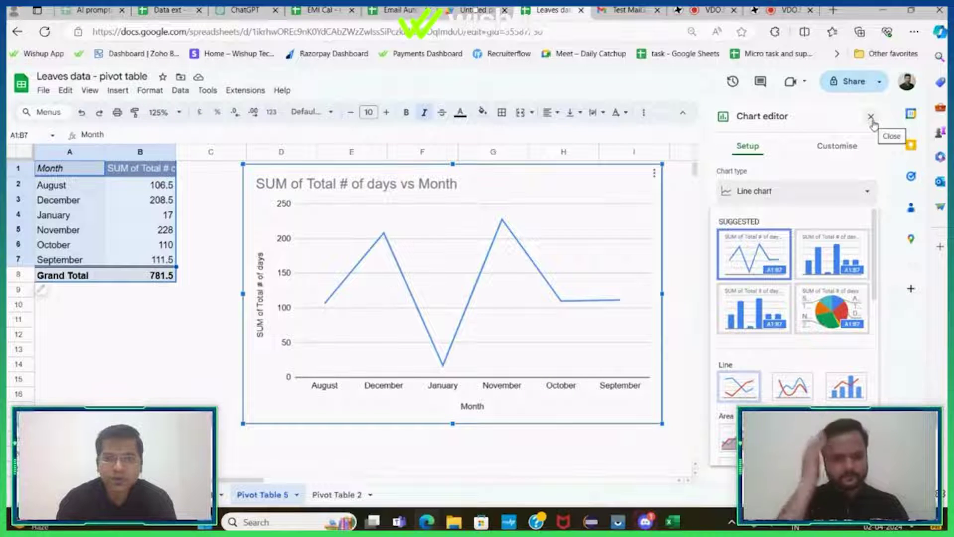
click(871, 117)
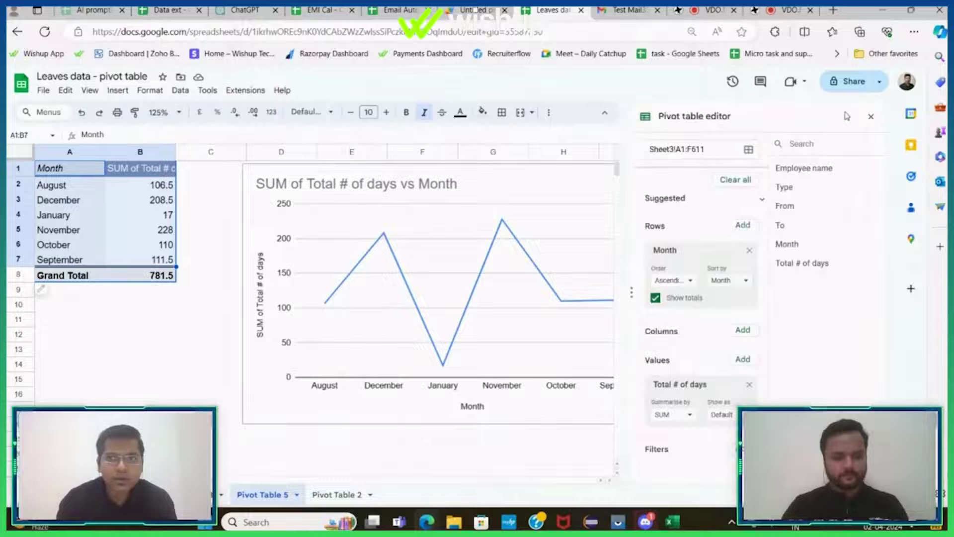
click(871, 119)
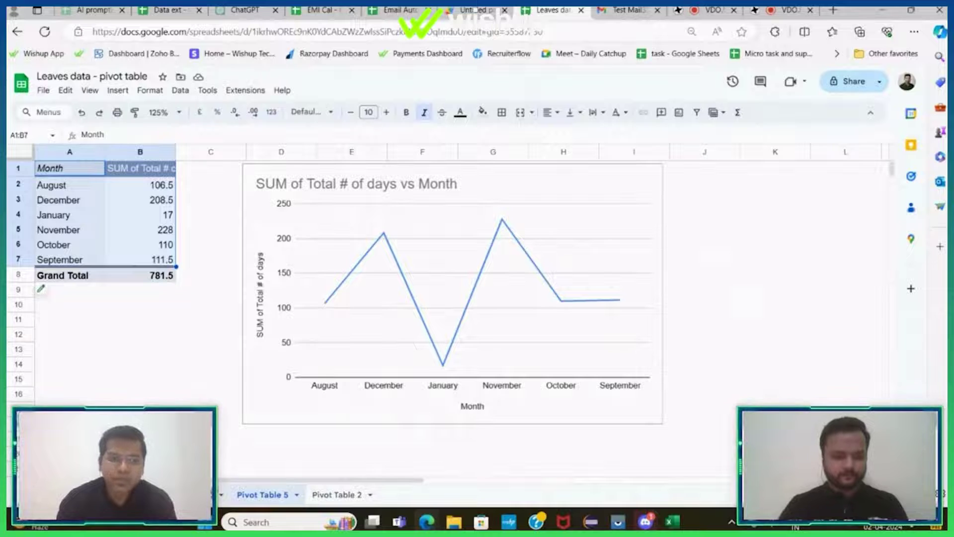
Create a second pivot table from Sheet3!A1:F611 at Pivot Table 5!A12.
key(ctrl+shift+Page_Up)
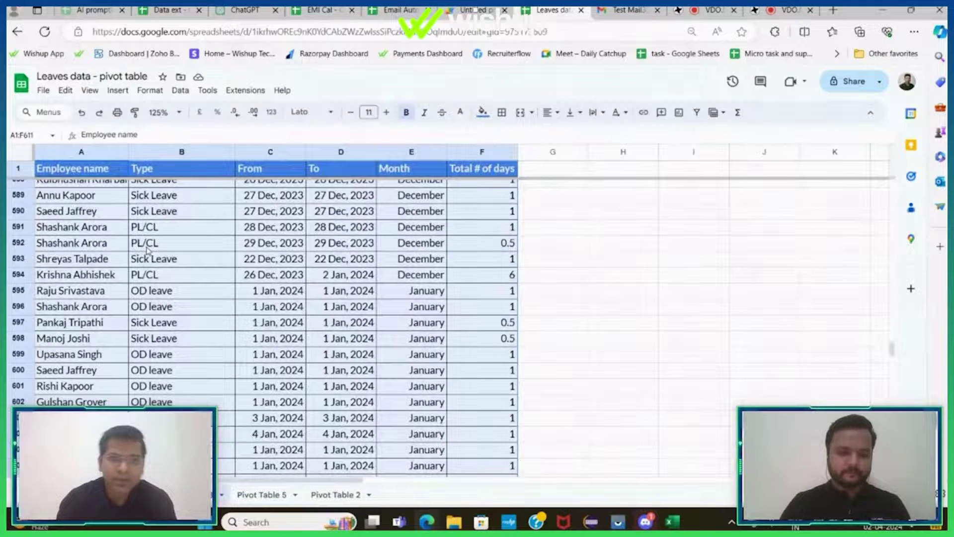
click(118, 90)
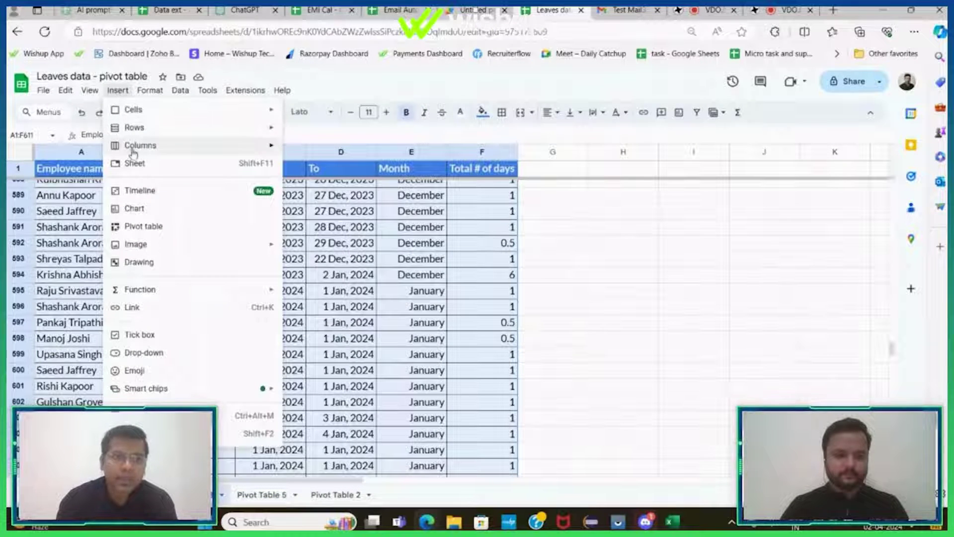
click(143, 227)
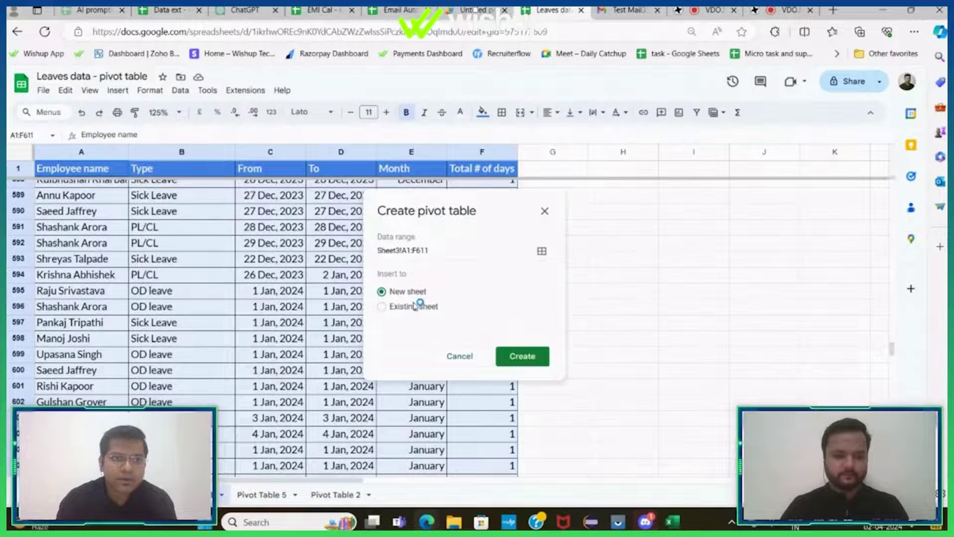
click(382, 306)
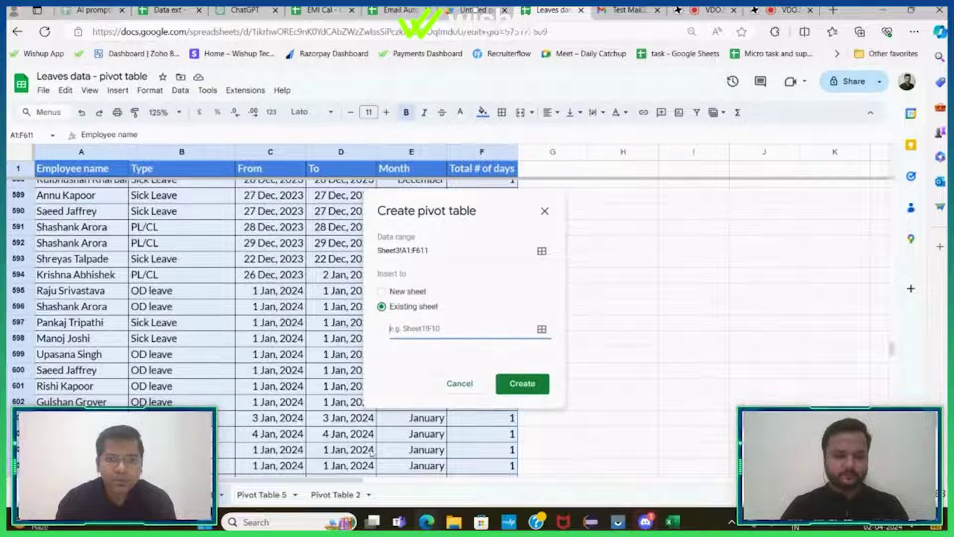
click(264, 495)
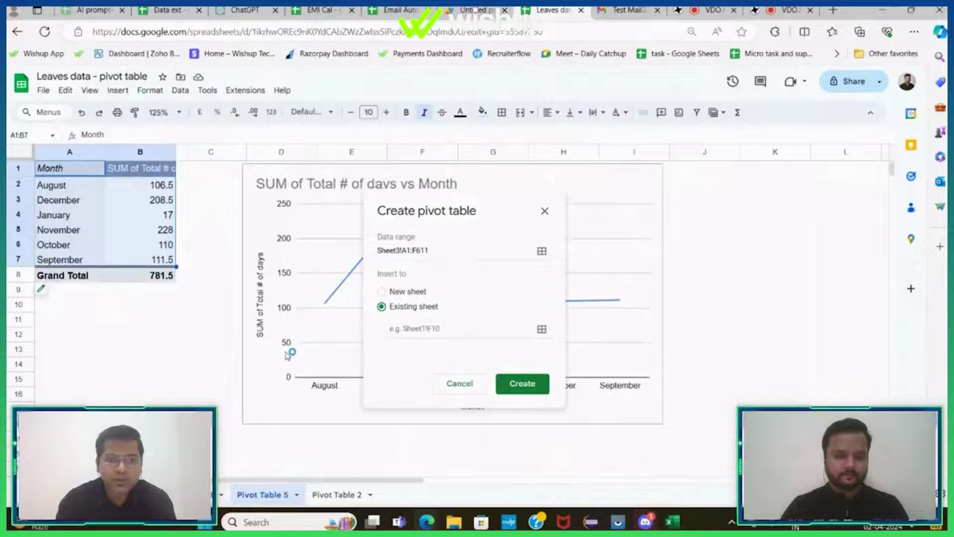
click(419, 334)
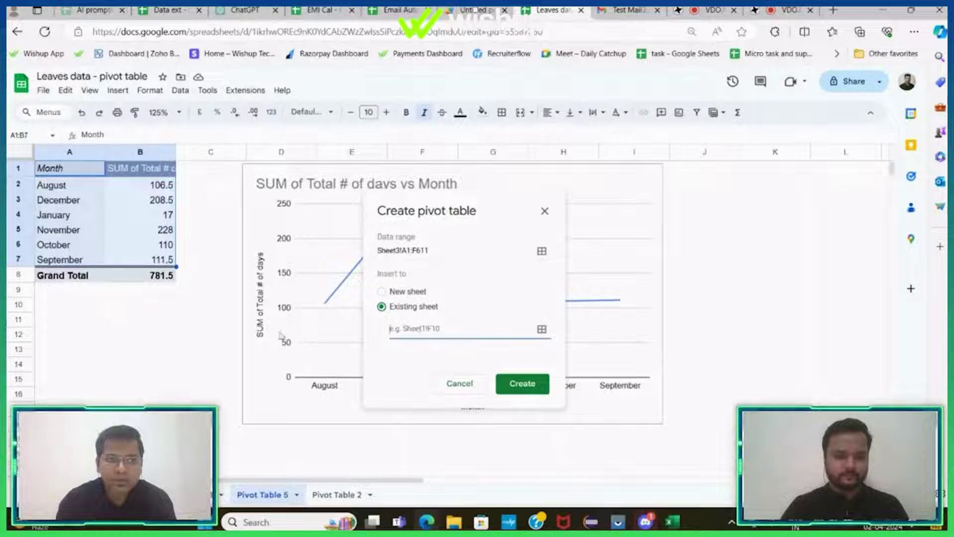
click(70, 338)
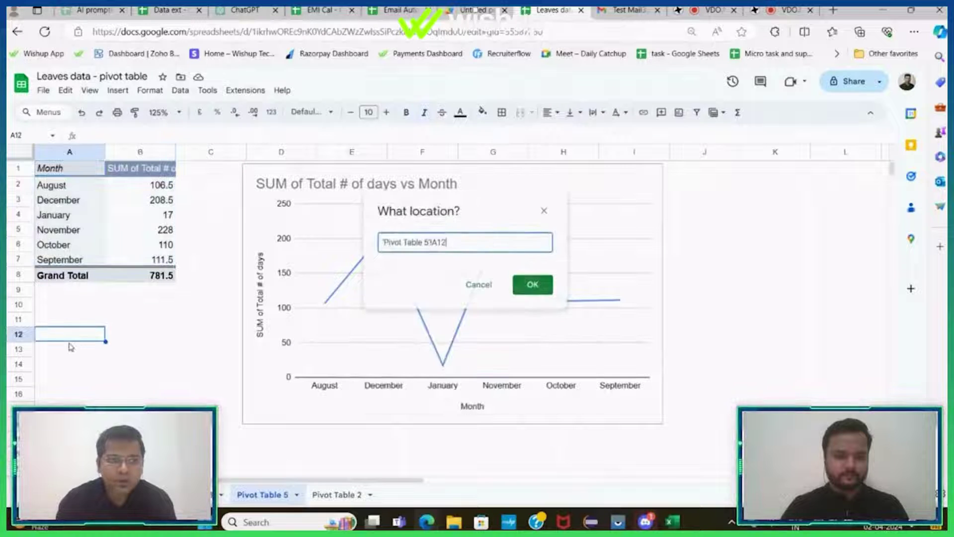
click(532, 286)
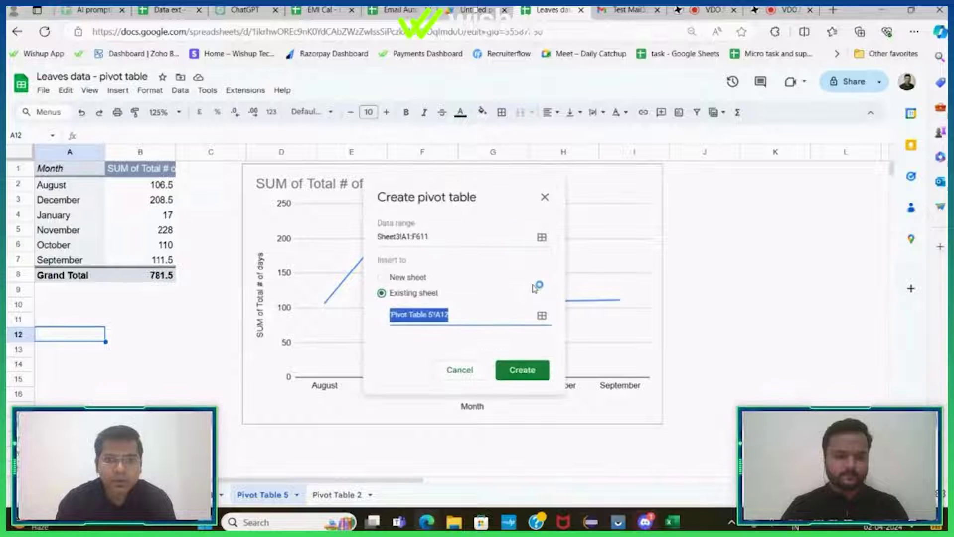
click(523, 371)
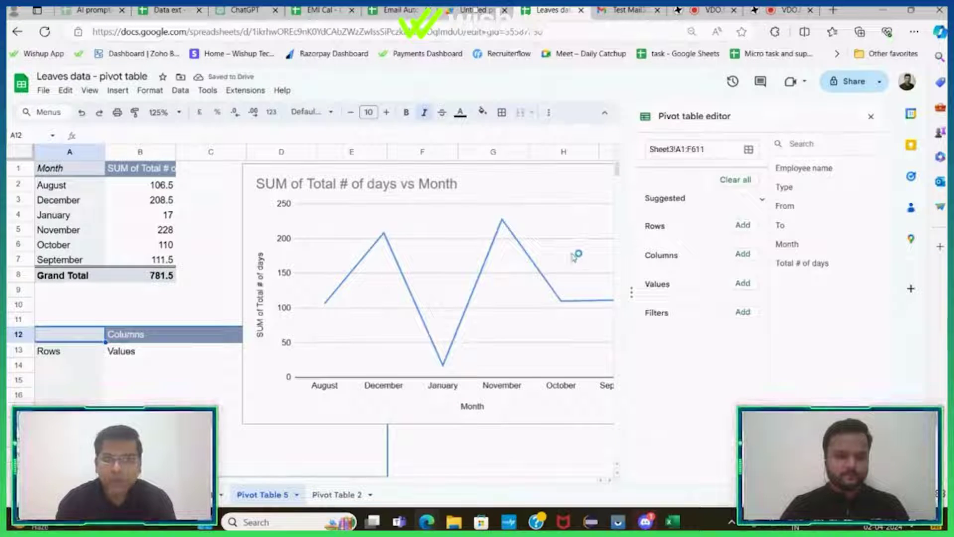
Configure the second pivot with Month rows, SUM of Total # of days and Type columns.
click(743, 226)
click(751, 336)
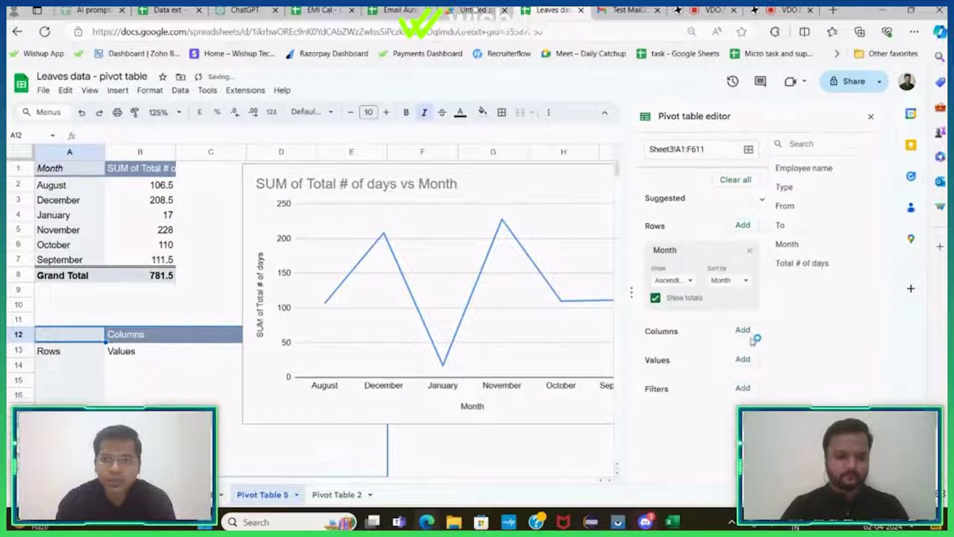
click(743, 366)
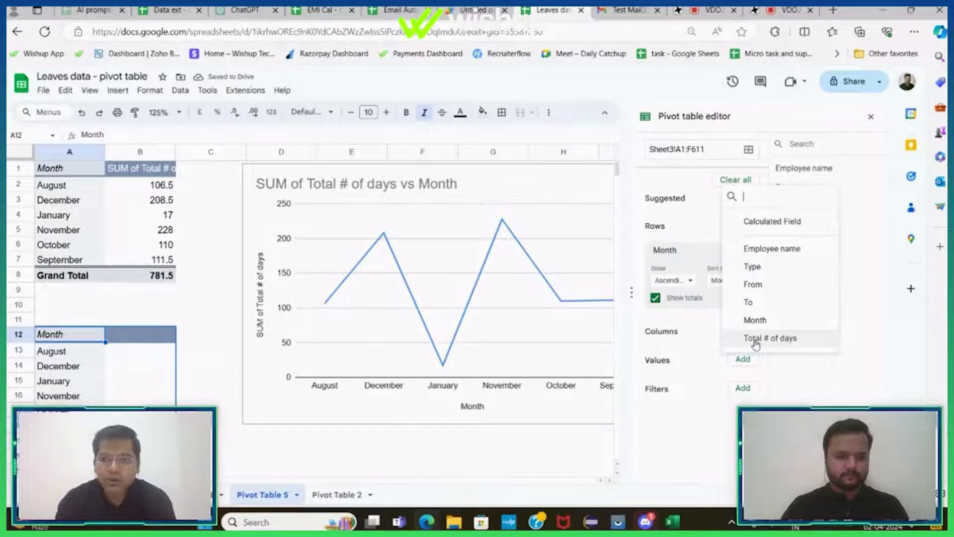
click(756, 342)
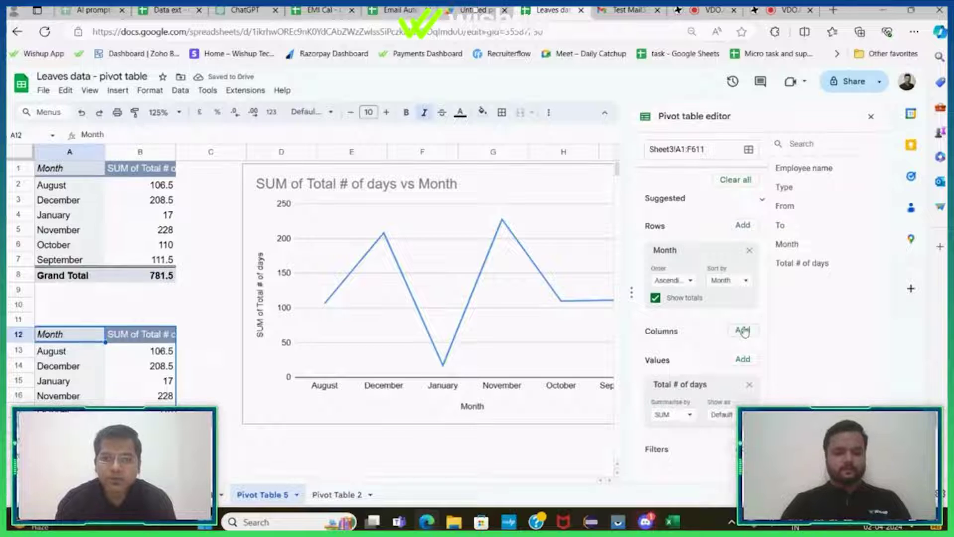
click(743, 331)
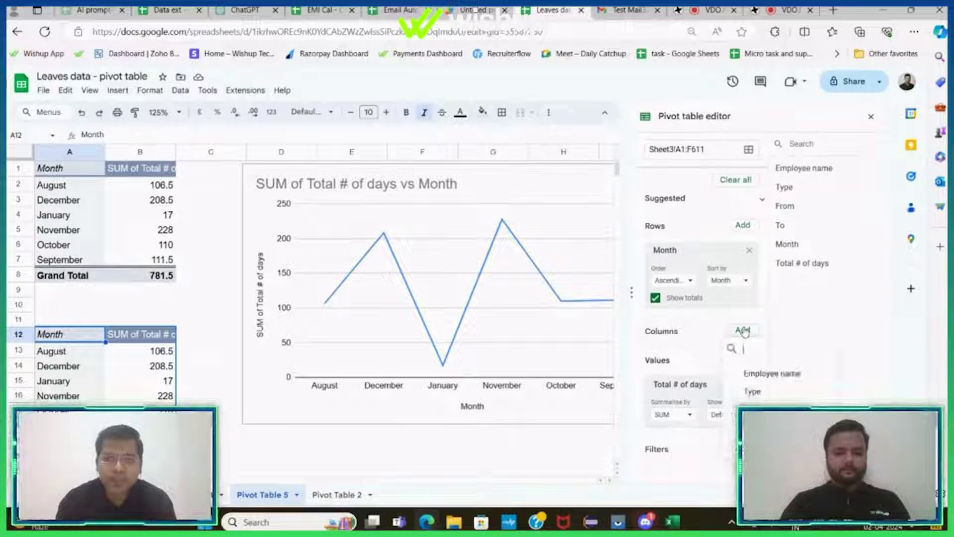
click(754, 392)
click(871, 116)
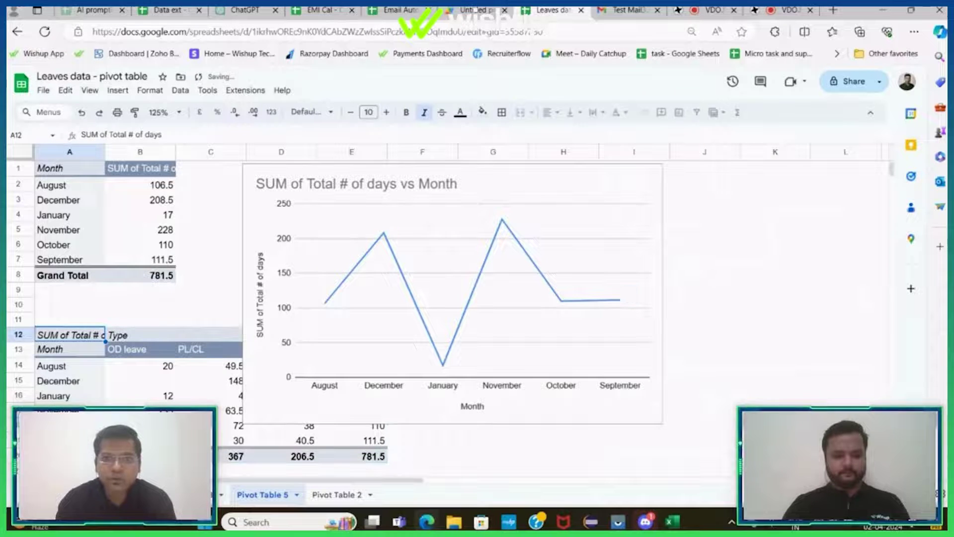
Move the chart to columns F–K and select the lower pivot's B13:E20.
click(516, 184)
drag(517, 183, 680, 168)
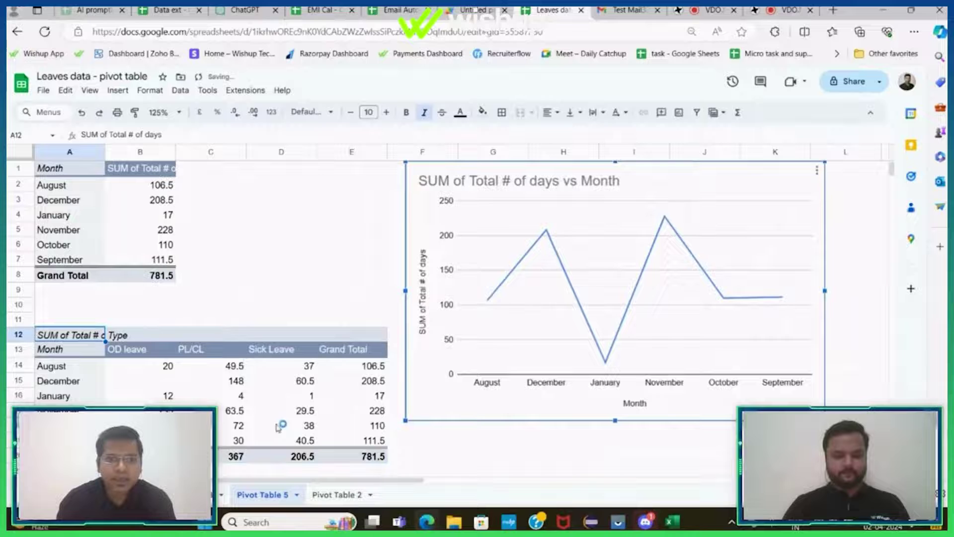
drag(132, 353, 361, 465)
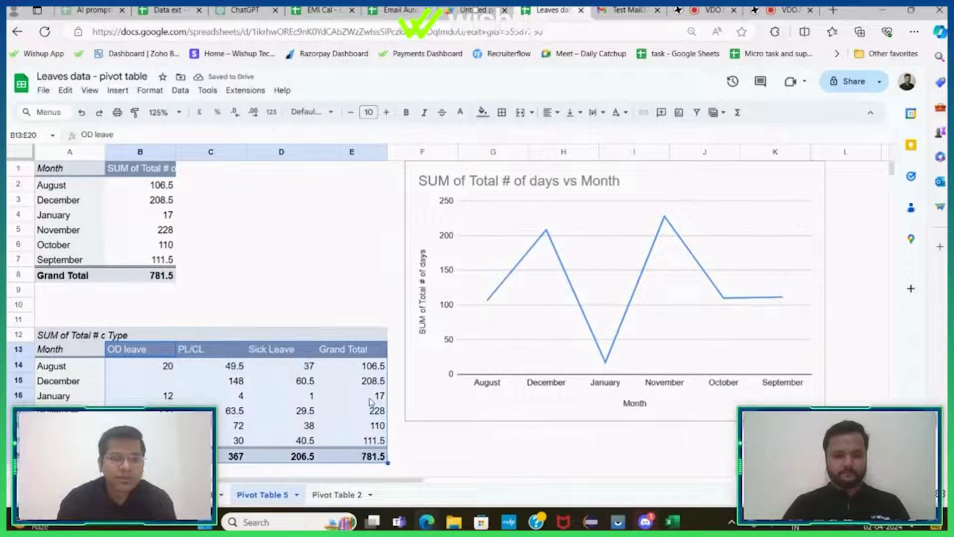
Centre-align the pivot values in B13:E20 and B1:B8.
click(547, 112)
click(564, 133)
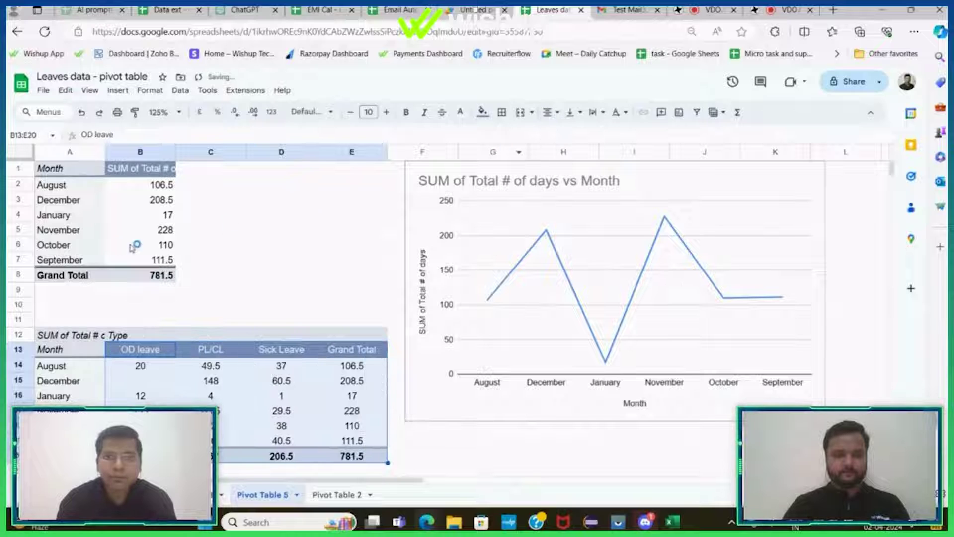
drag(137, 173, 146, 276)
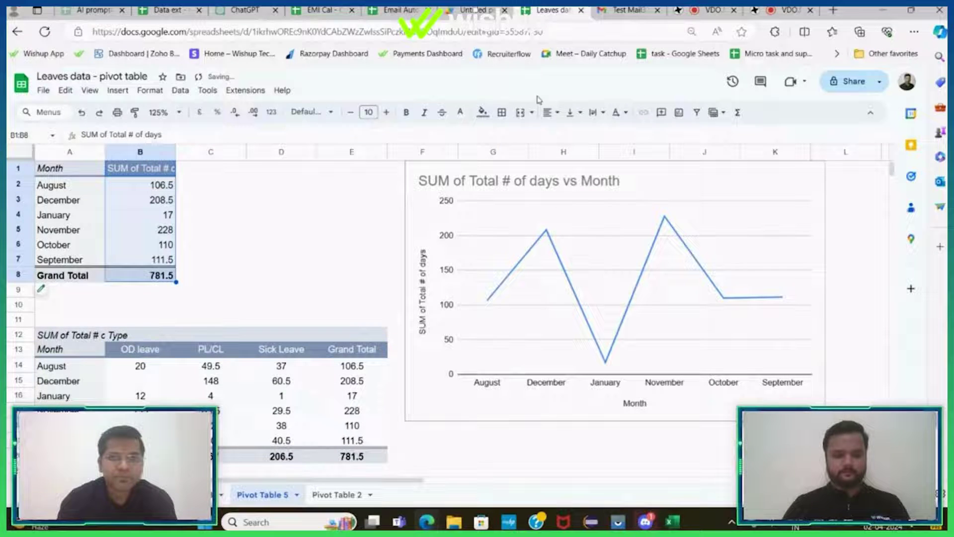
click(548, 113)
click(569, 133)
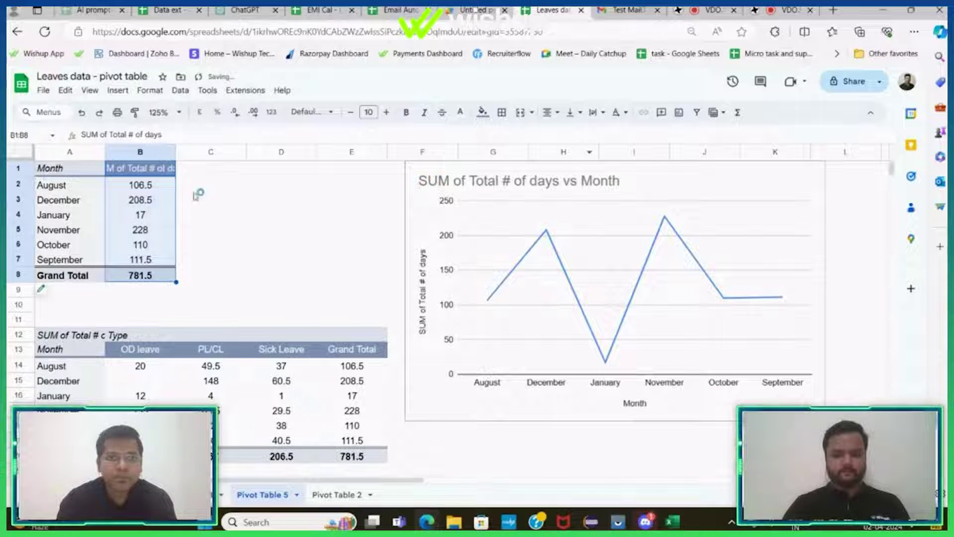
click(313, 218)
Fill the dashboard range A1:L21 with light yellow.
mouse_move(79, 169)
mouse_down()
mouse_move(401, 229)
mouse_move(845, 417)
mouse_move(845, 472)
mouse_up()
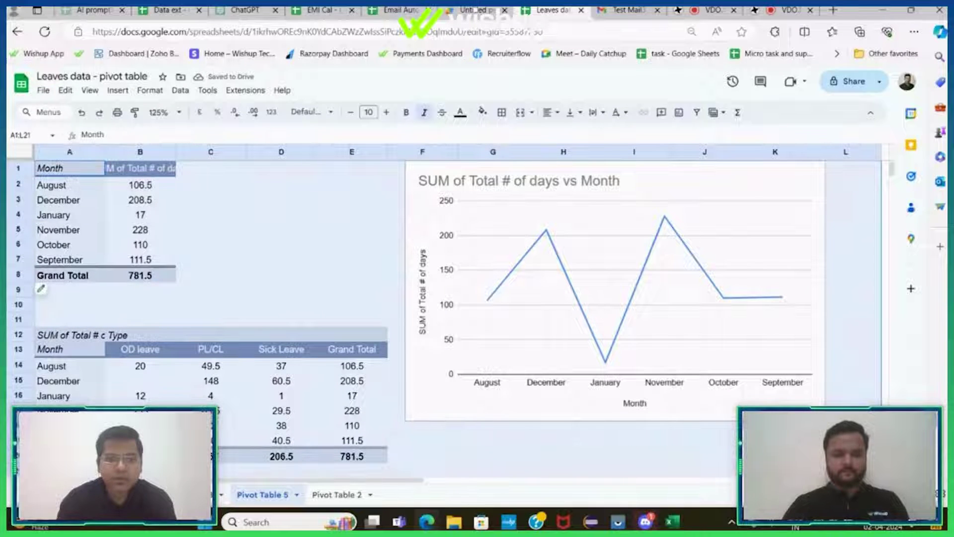
click(483, 112)
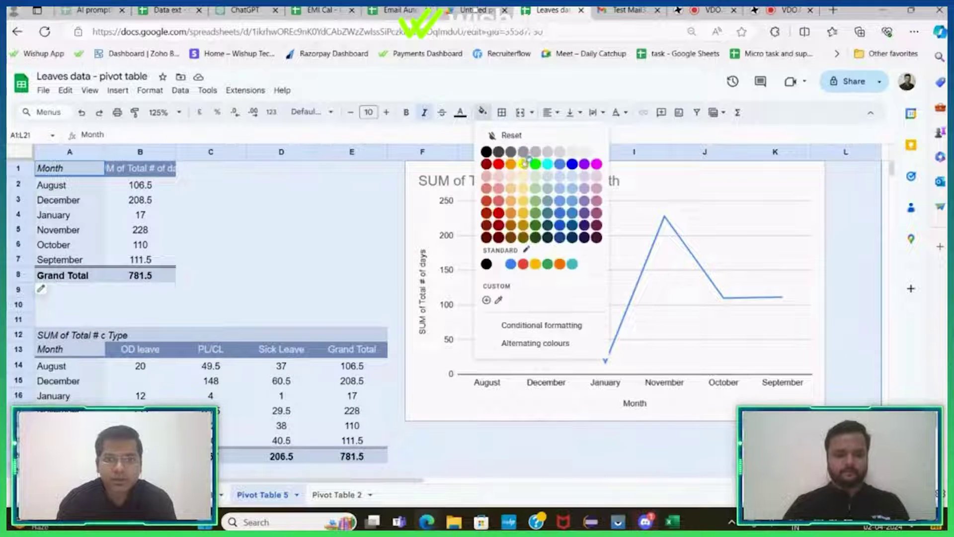
click(523, 188)
click(347, 236)
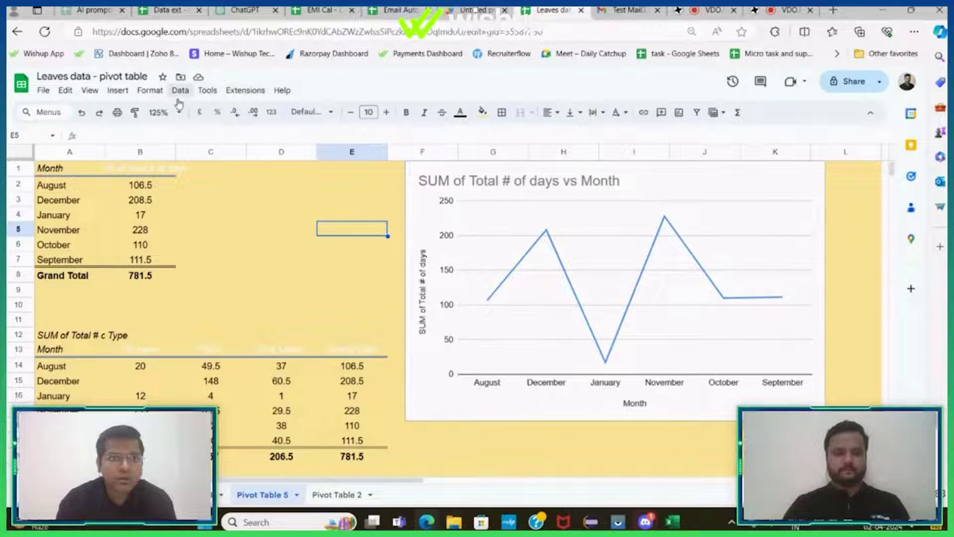
Add a Month slicer on Sheet3!A1:F611 and place it beside the month totals.
click(255, 201)
click(180, 91)
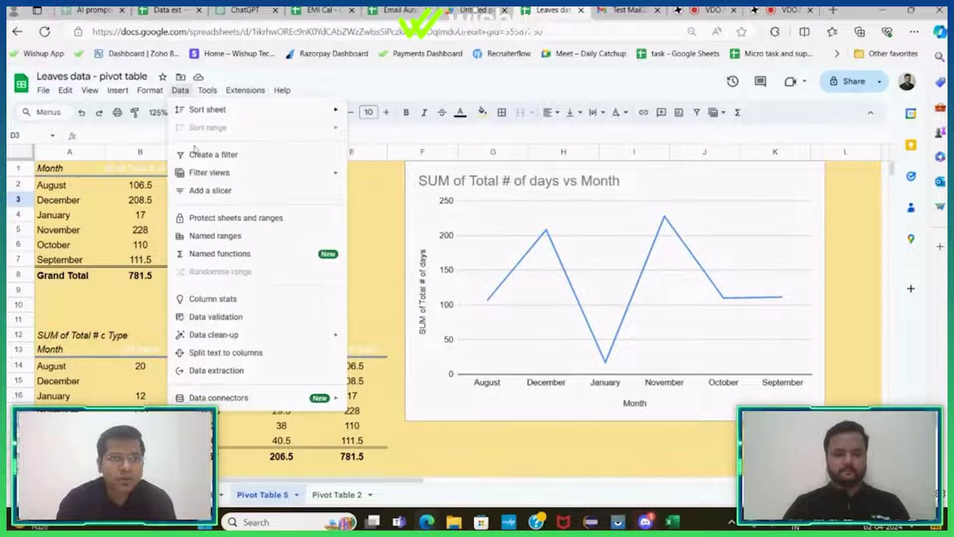
click(209, 191)
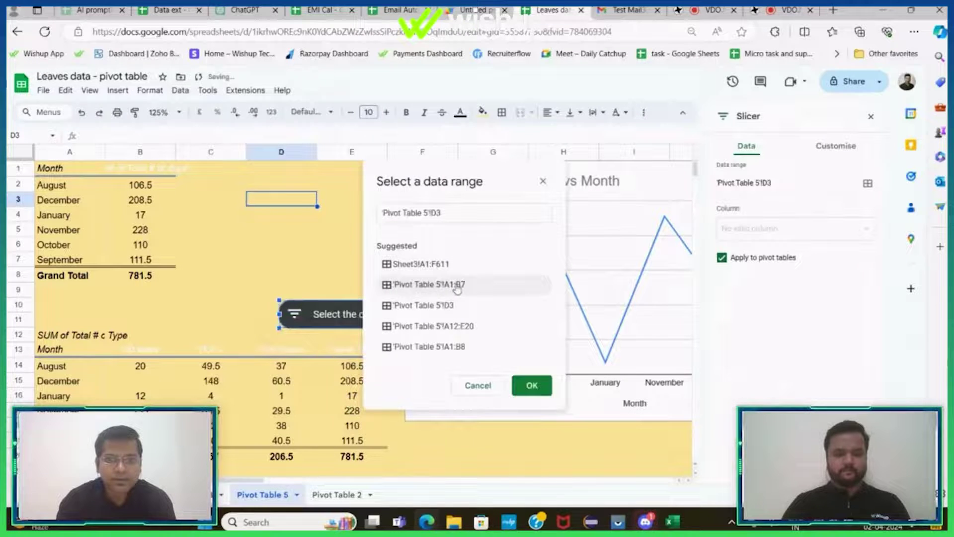
click(435, 267)
click(532, 386)
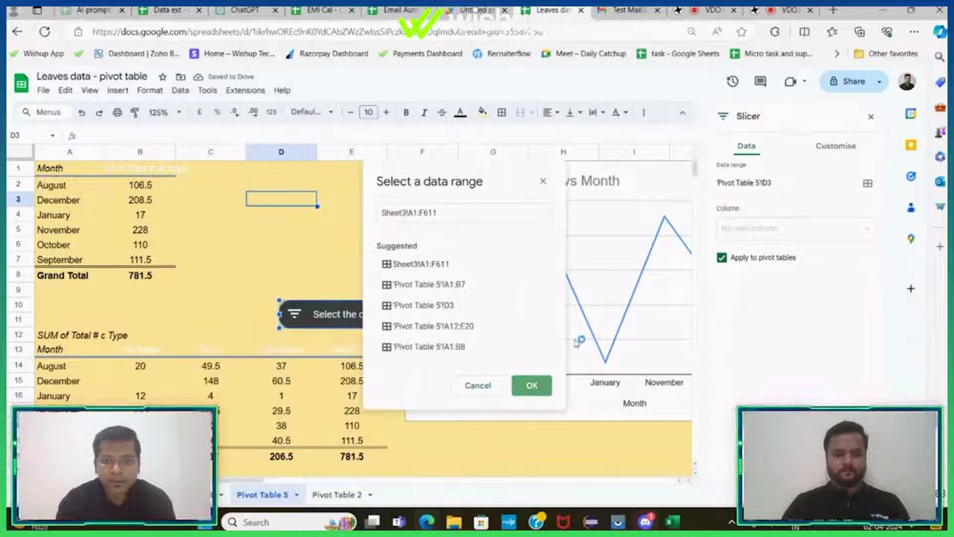
click(796, 229)
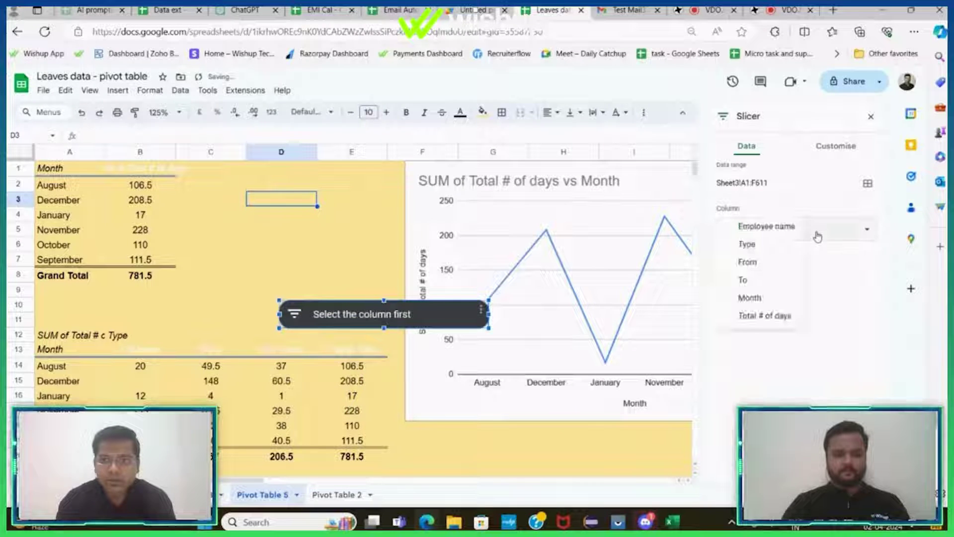
click(771, 297)
drag(403, 309, 307, 205)
click(872, 116)
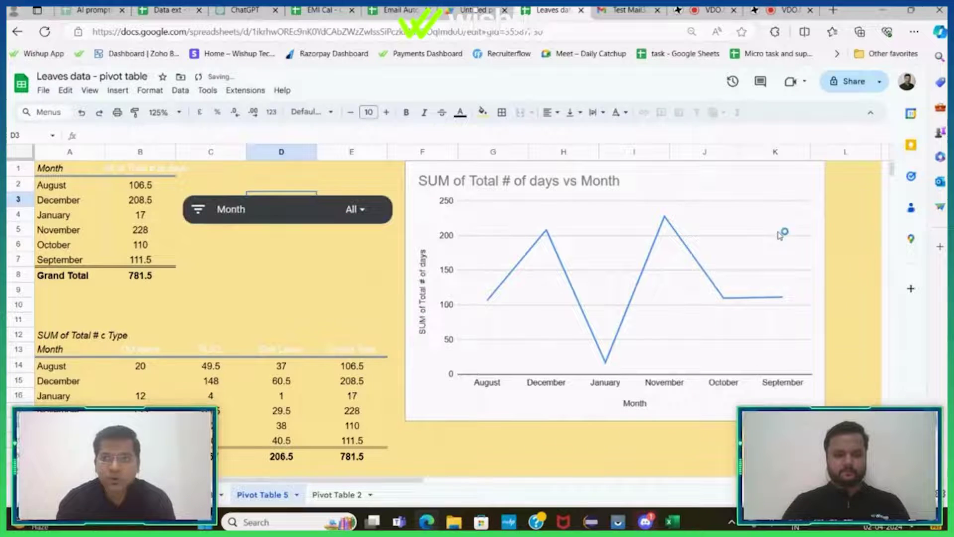
click(854, 266)
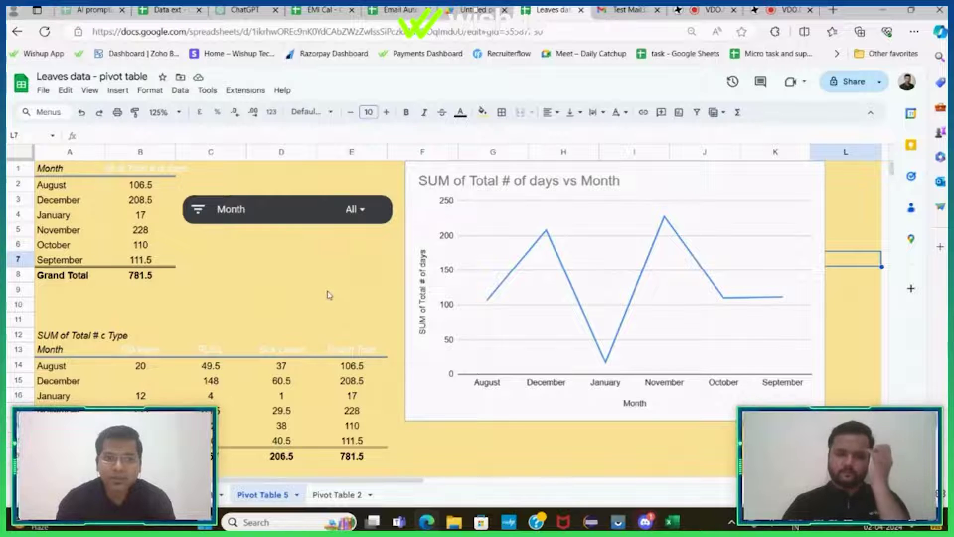
Filter the Month slicer to November, October and September by excluding August, December and January.
click(357, 209)
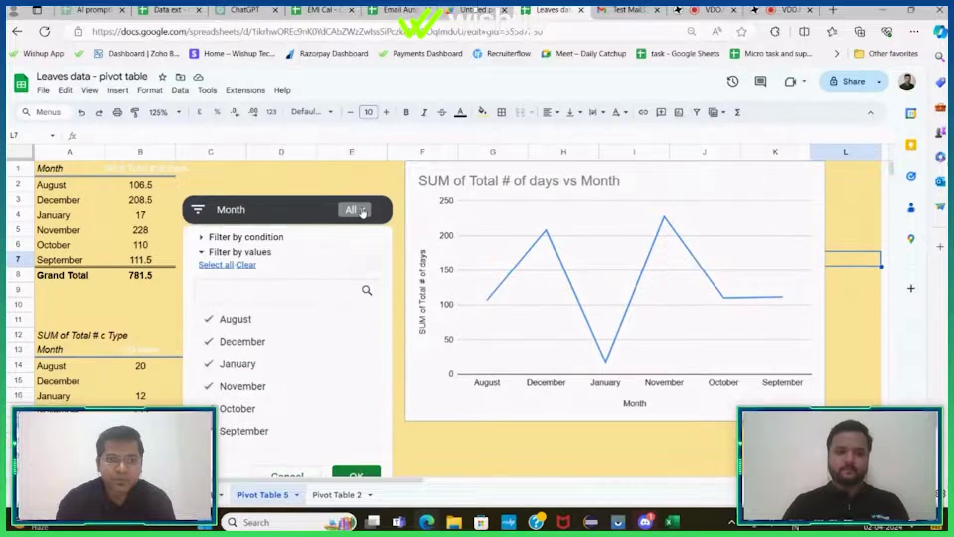
click(251, 319)
click(252, 341)
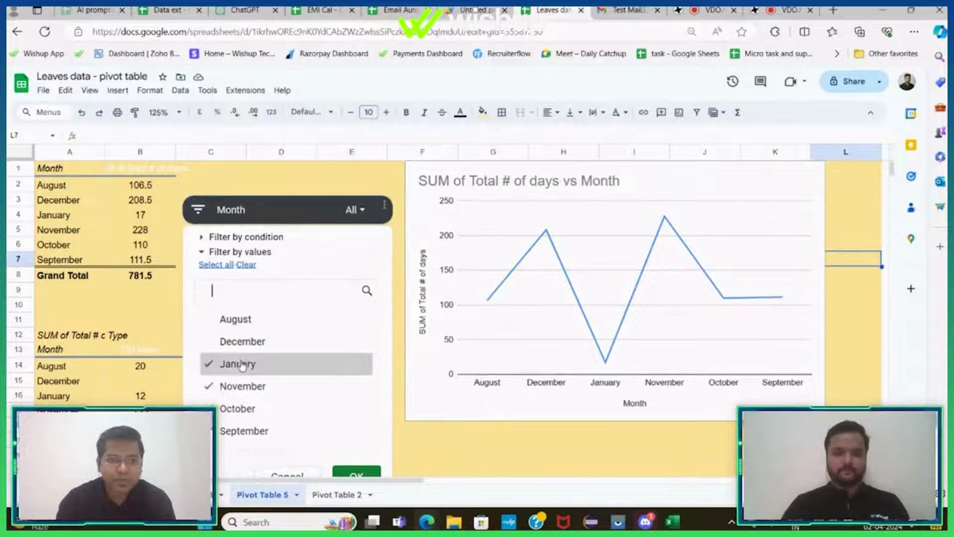
click(251, 364)
click(357, 472)
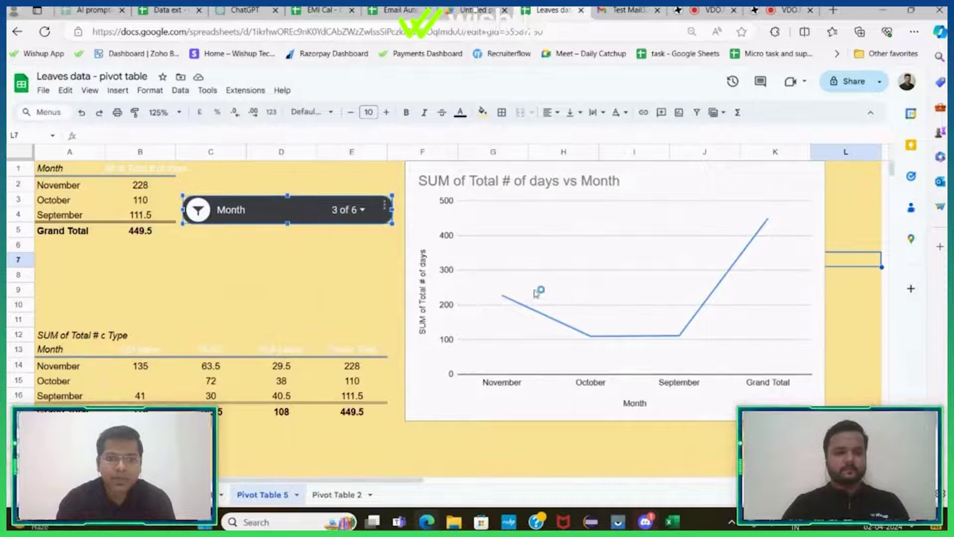
click(338, 275)
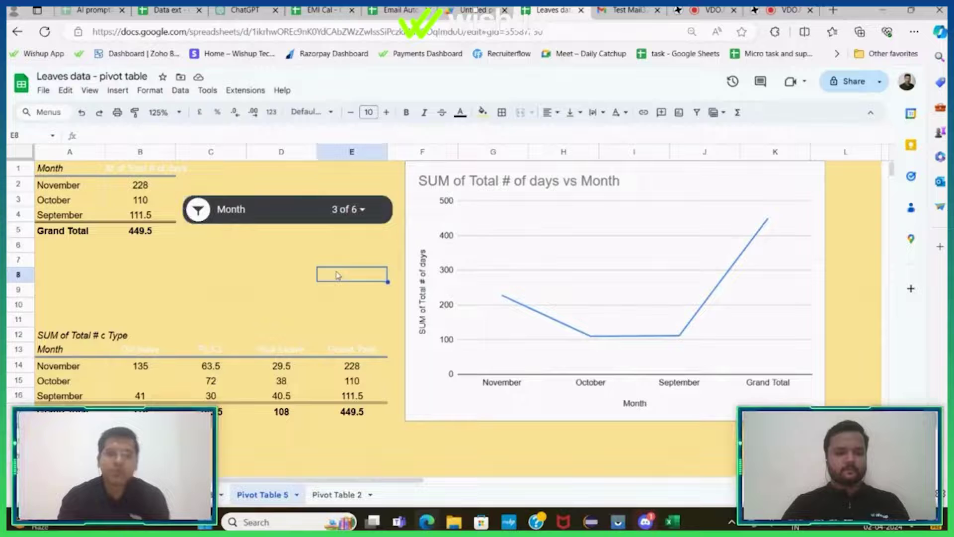